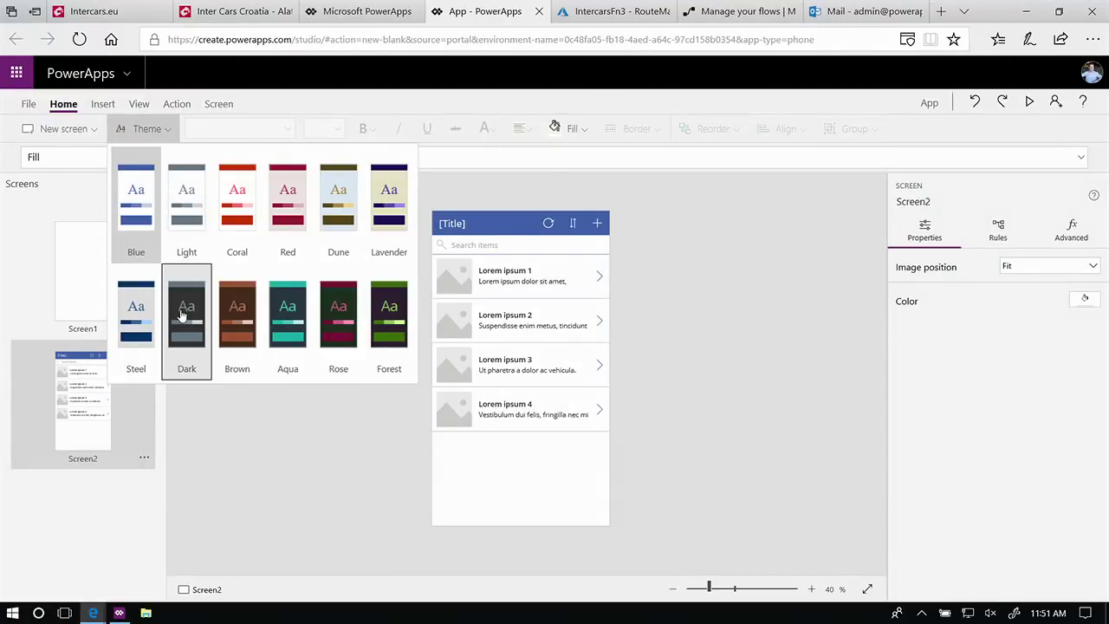
- Apply the Dark theme to the app
click(187, 308)
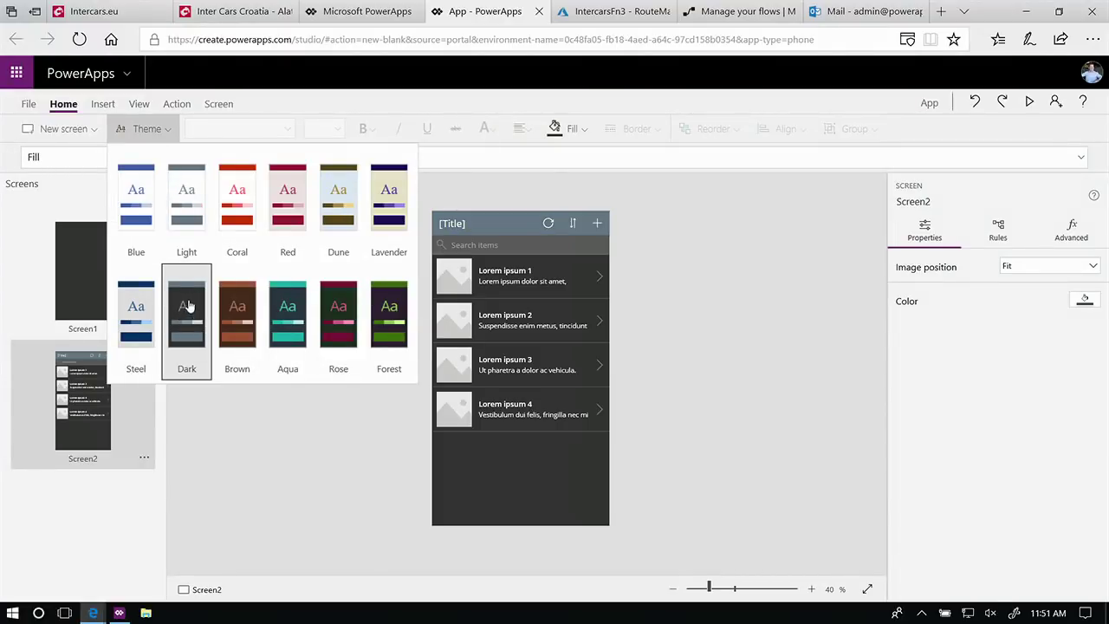
click(293, 469)
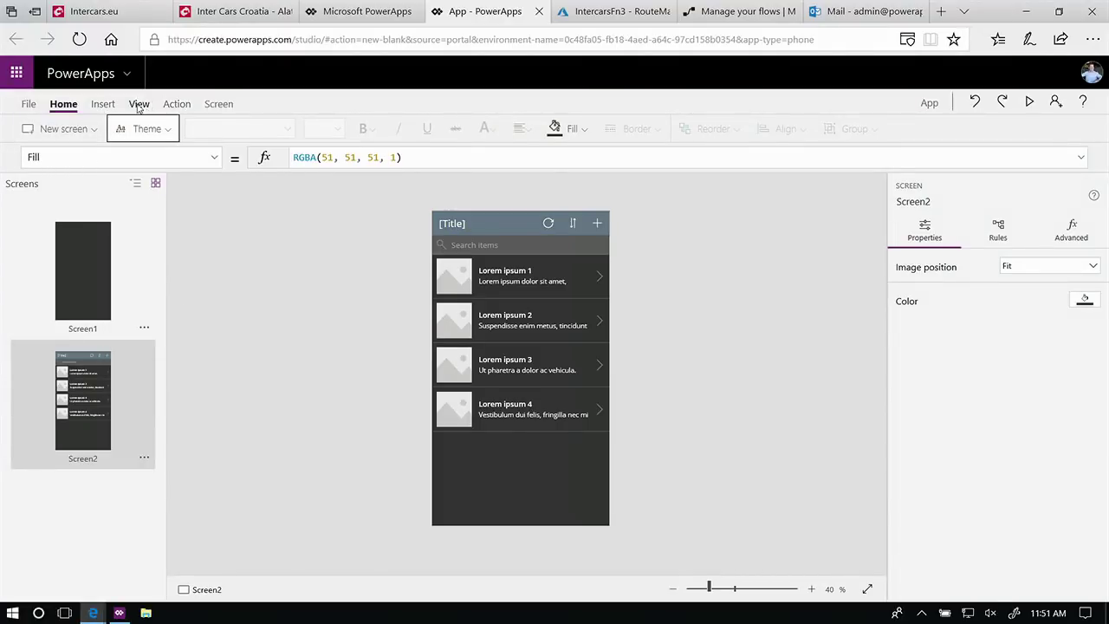
- Add the intercars.png logo to Screen2 as an image and fit it into the header bar over the title
click(107, 106)
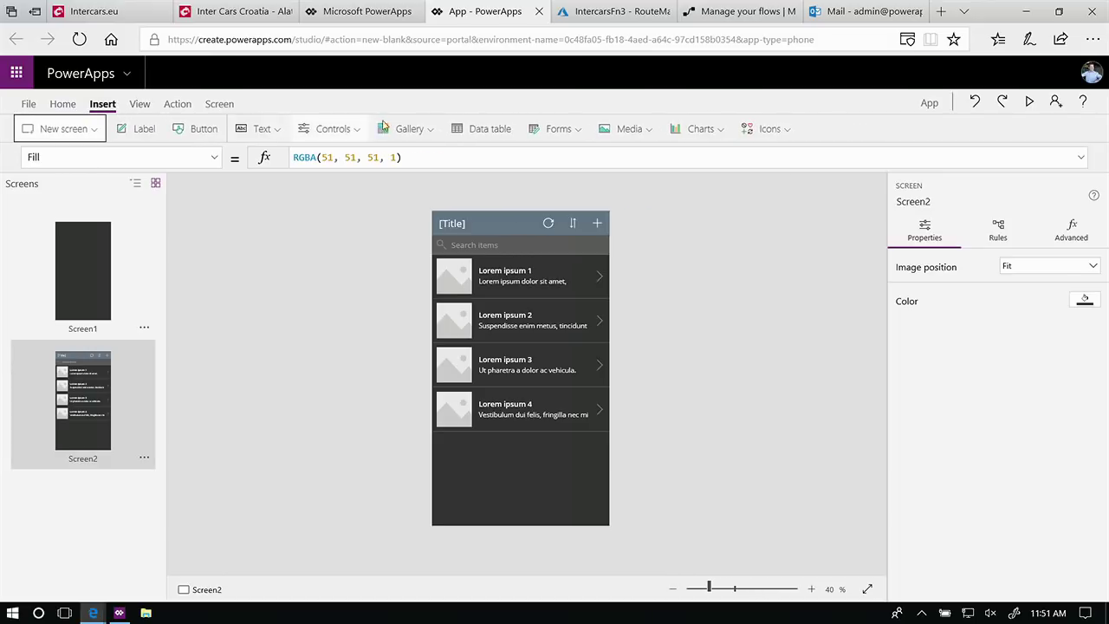
click(636, 132)
click(637, 158)
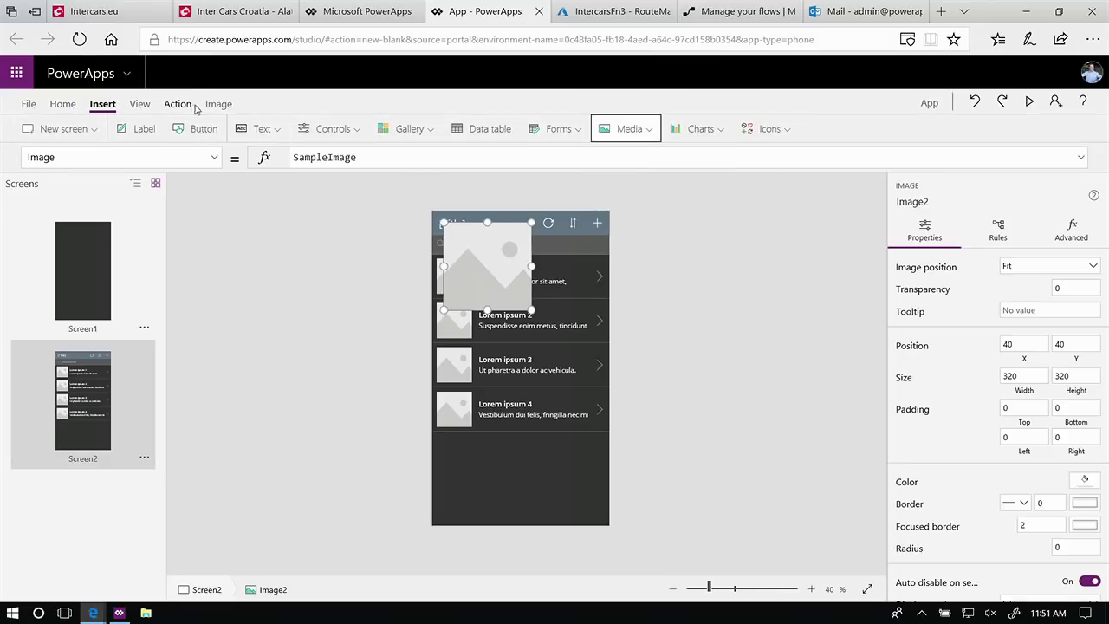
click(223, 105)
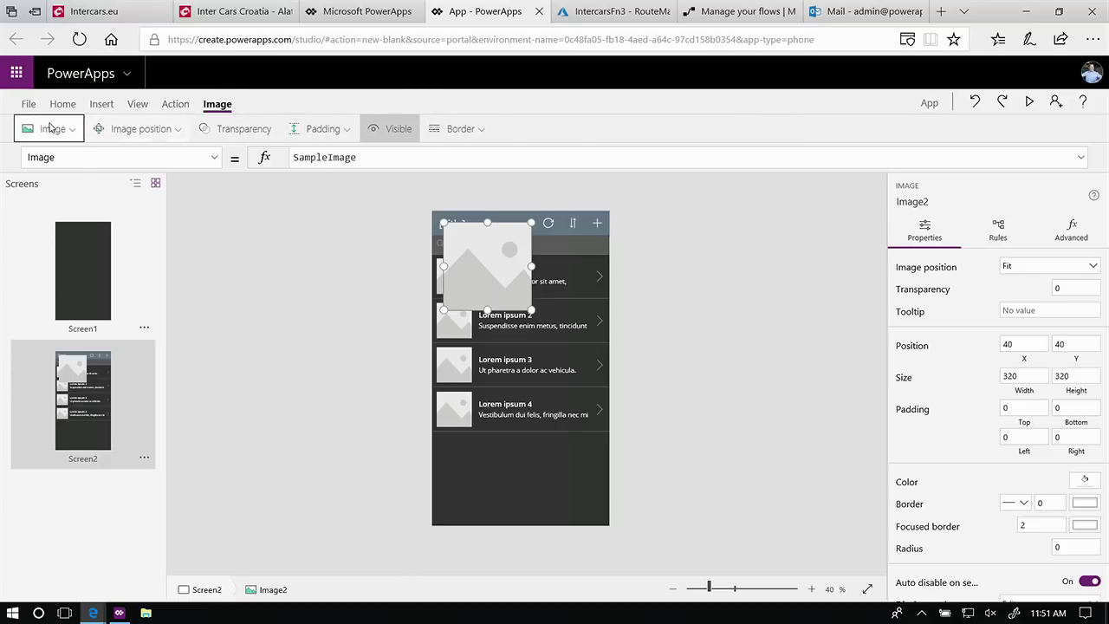
click(54, 129)
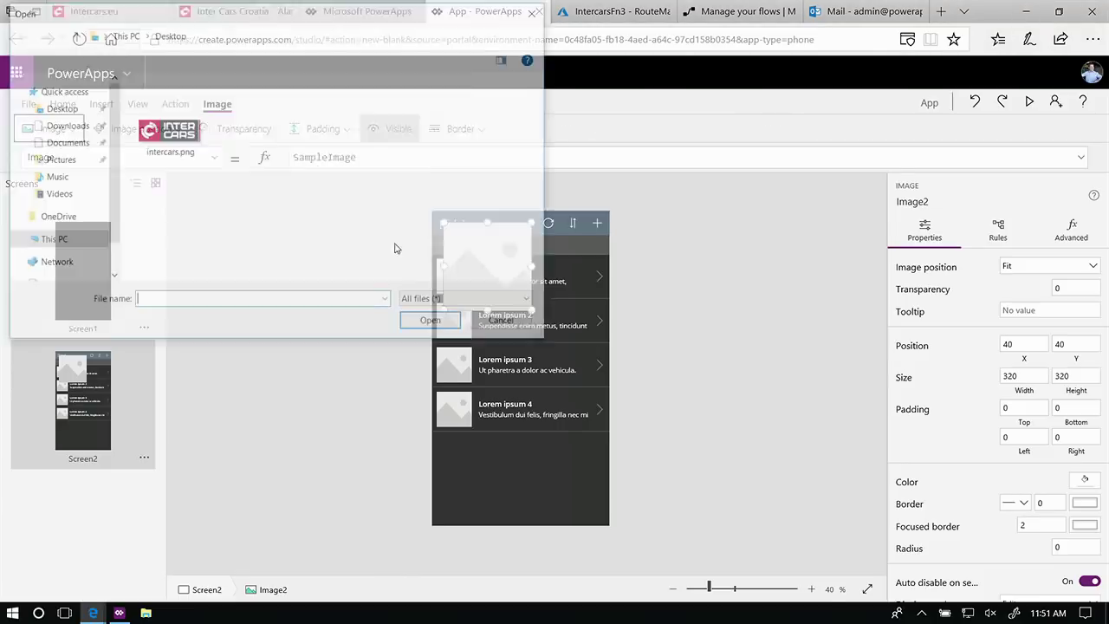
double_click(170, 138)
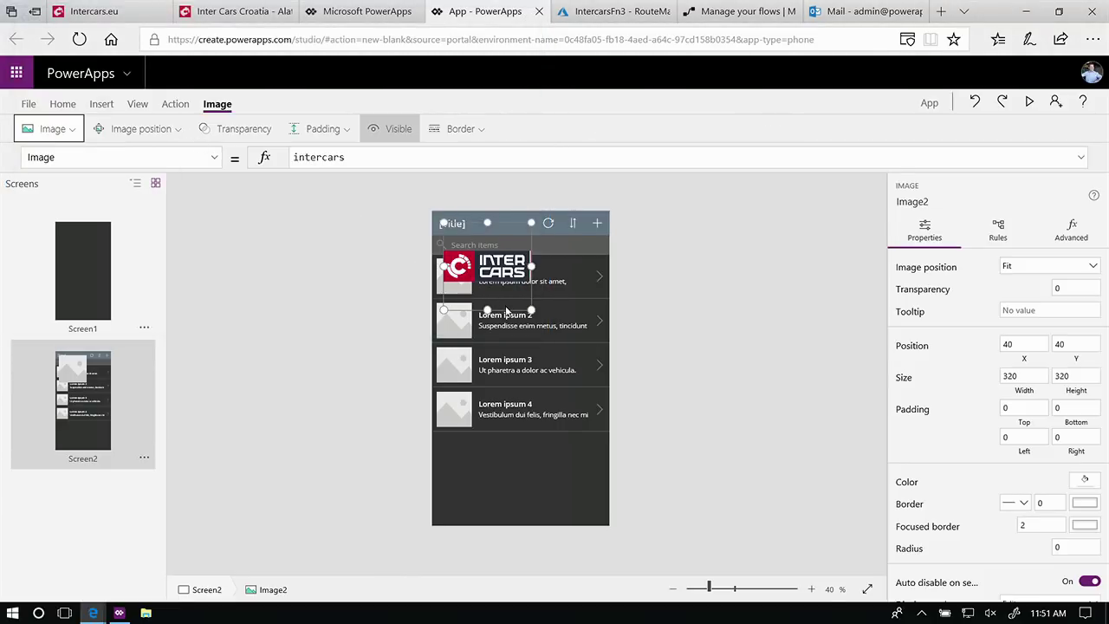
drag(507, 310, 487, 229)
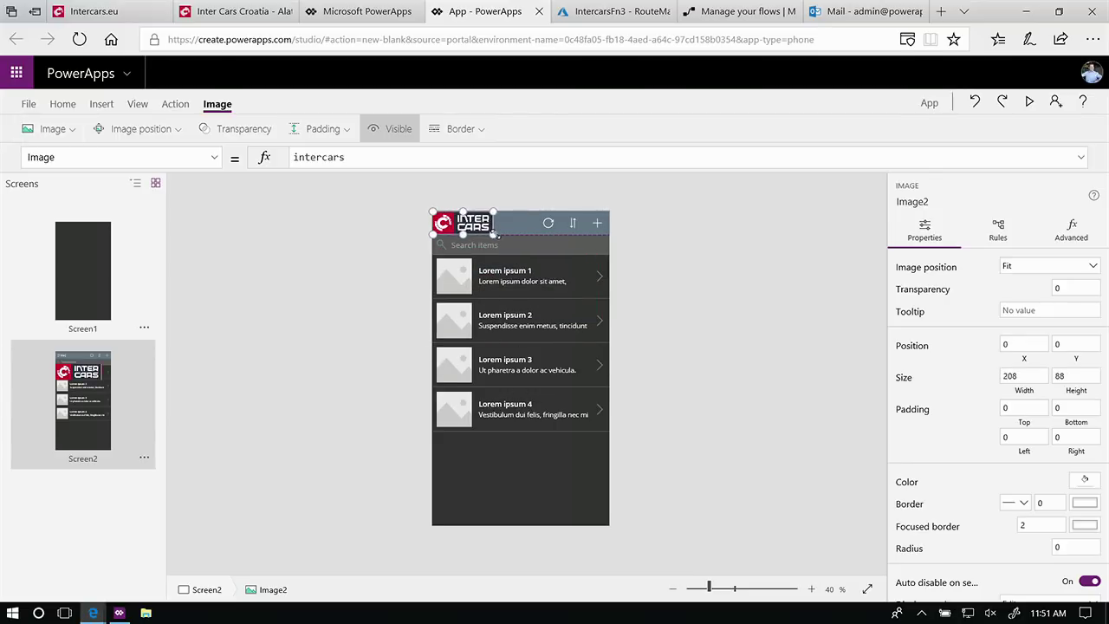
- Connect the browse gallery to the Account entity through the Common Data Service connection
click(545, 475)
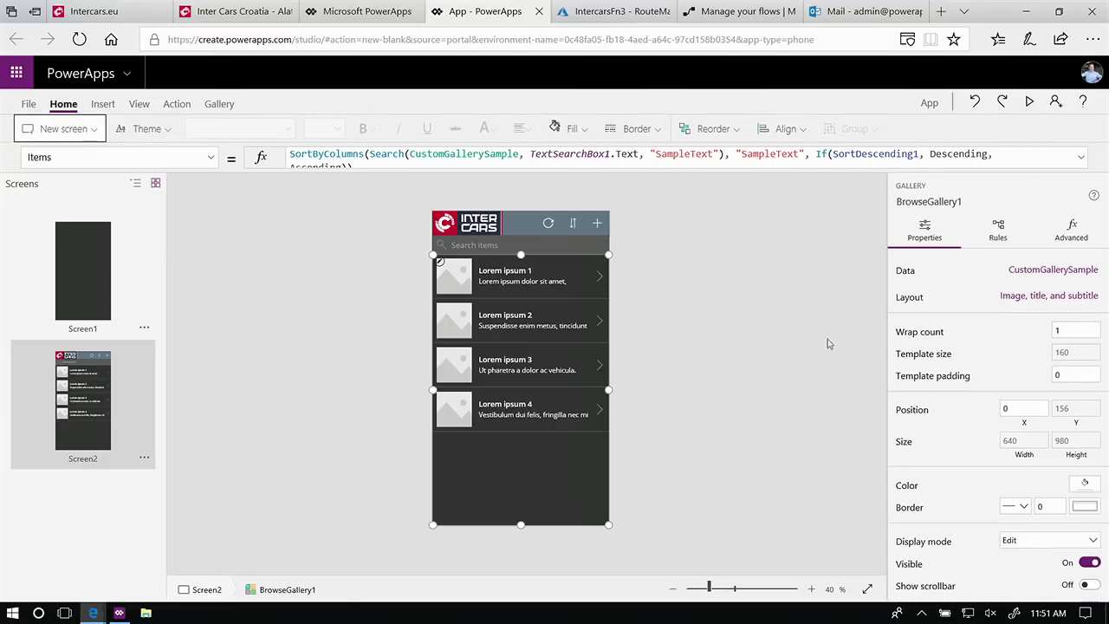
click(1021, 271)
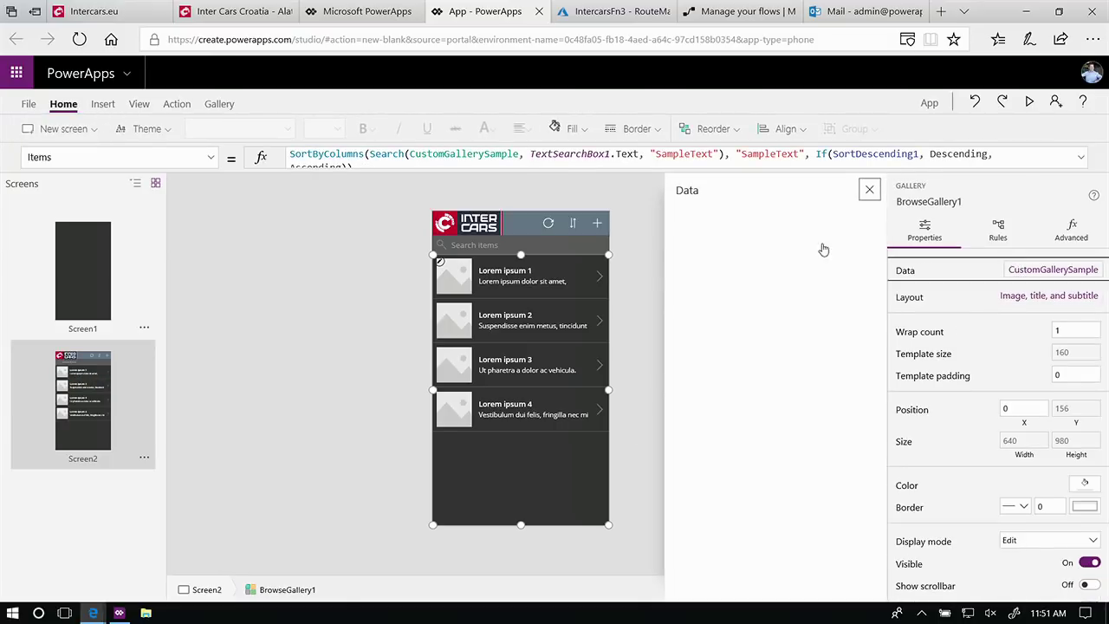
click(776, 249)
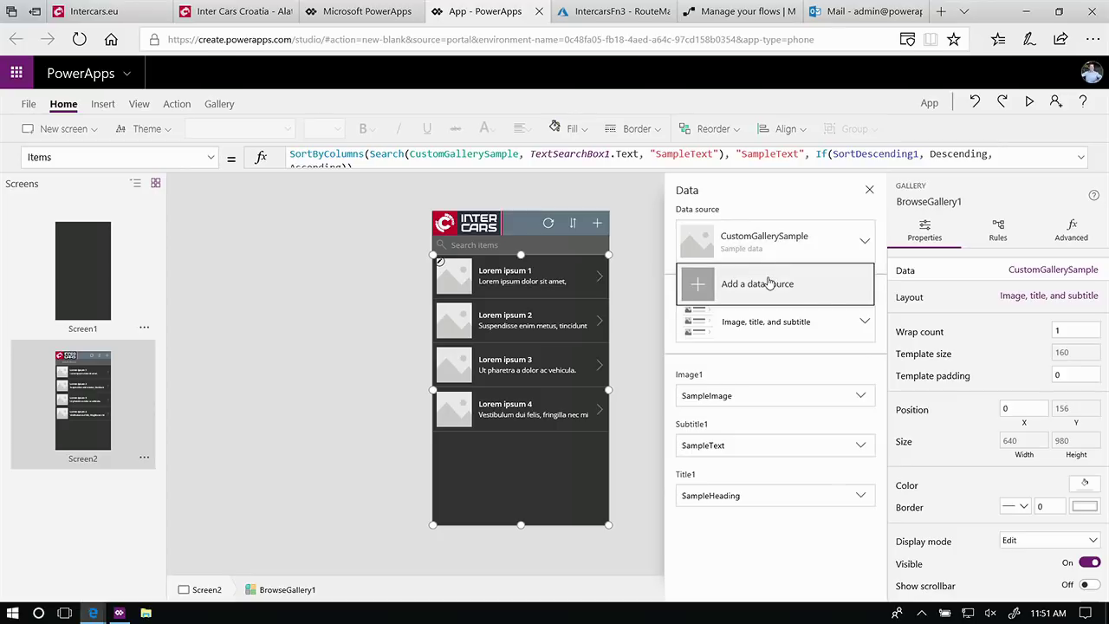
click(769, 284)
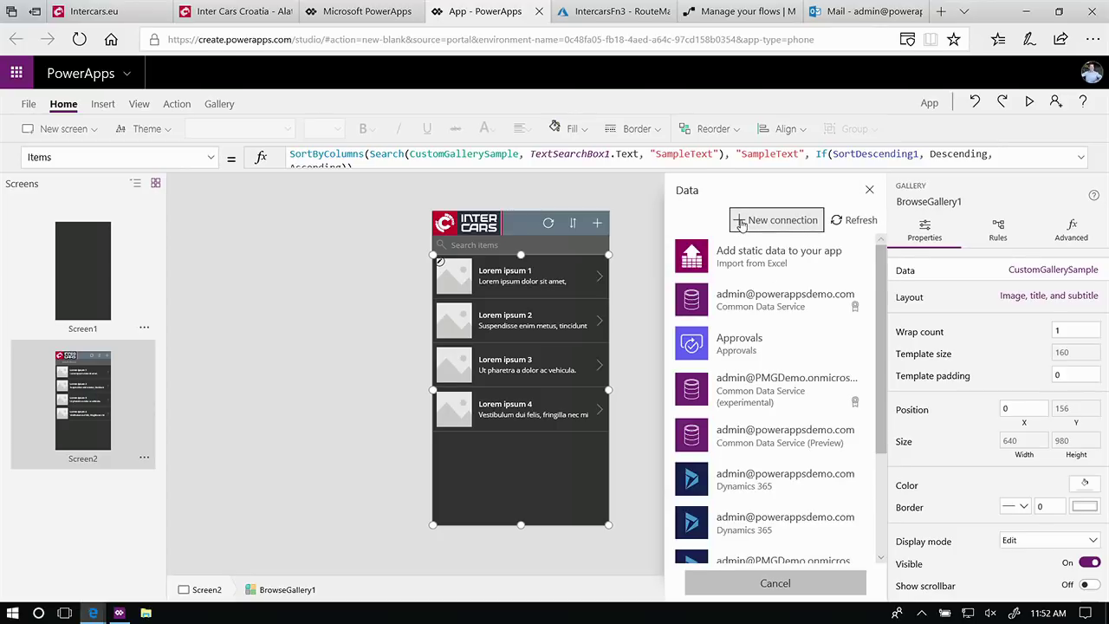
click(741, 222)
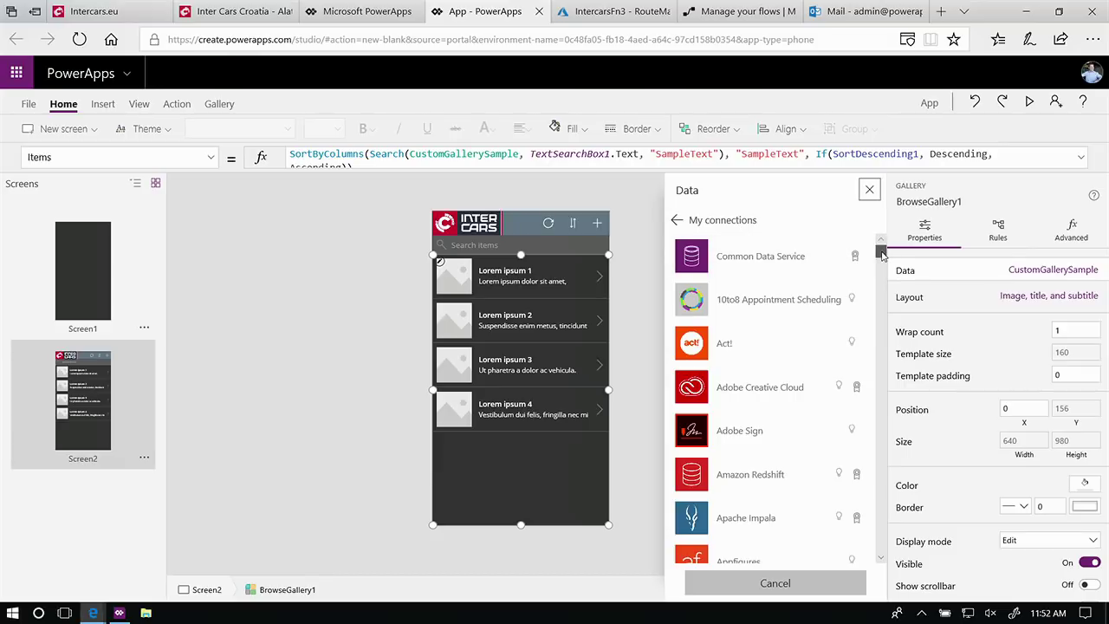
drag(881, 252, 872, 227)
click(684, 220)
click(743, 312)
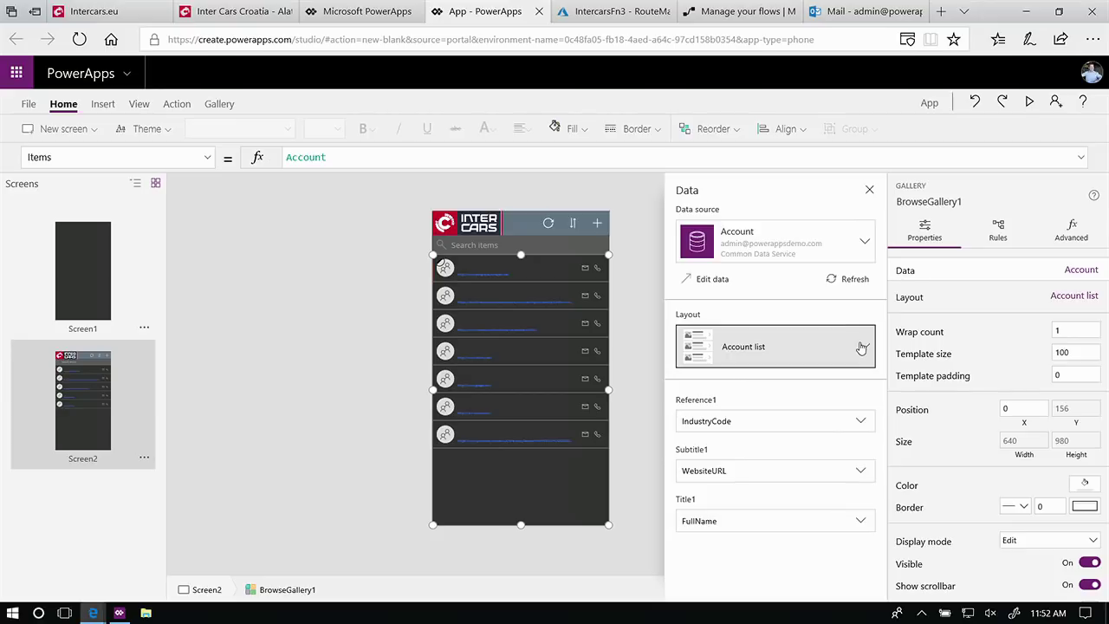
- Switch the gallery layout to Image, title, subtitle, and body
click(862, 347)
scroll(778, 411, down, 3)
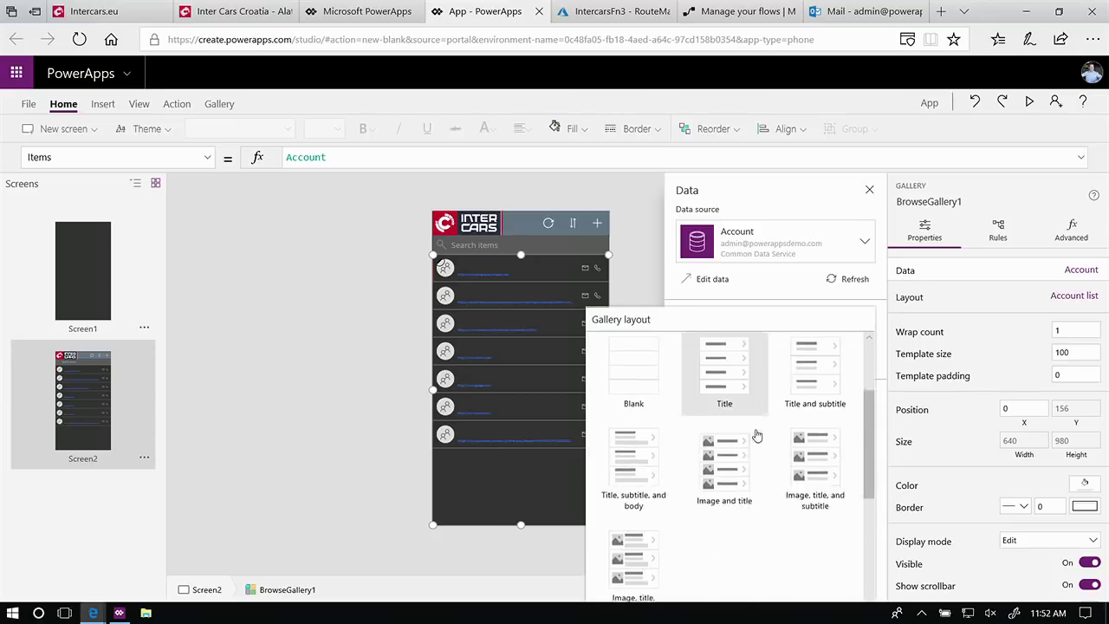
click(649, 527)
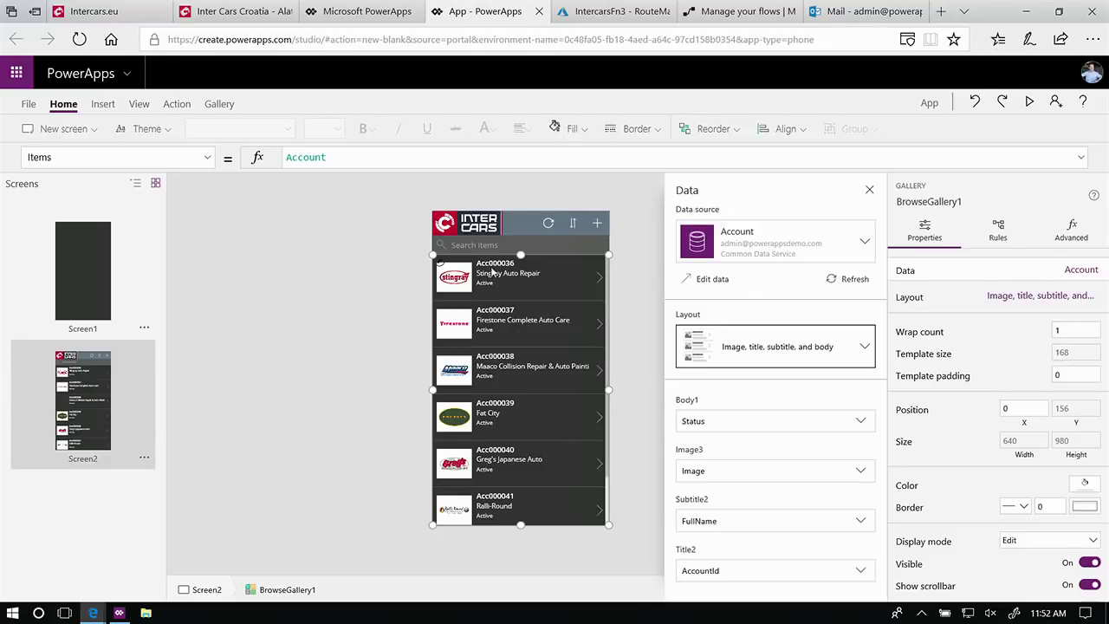
- Enlarge the gallery's title label to a height of 54 and set its font size to 28
click(499, 264)
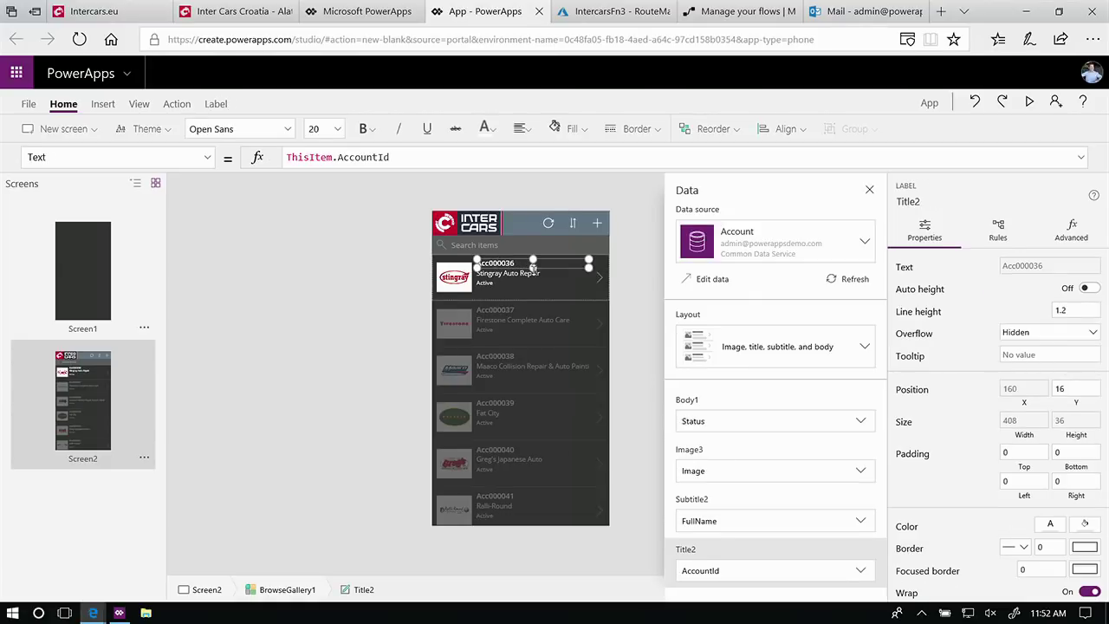
drag(533, 272, 533, 273)
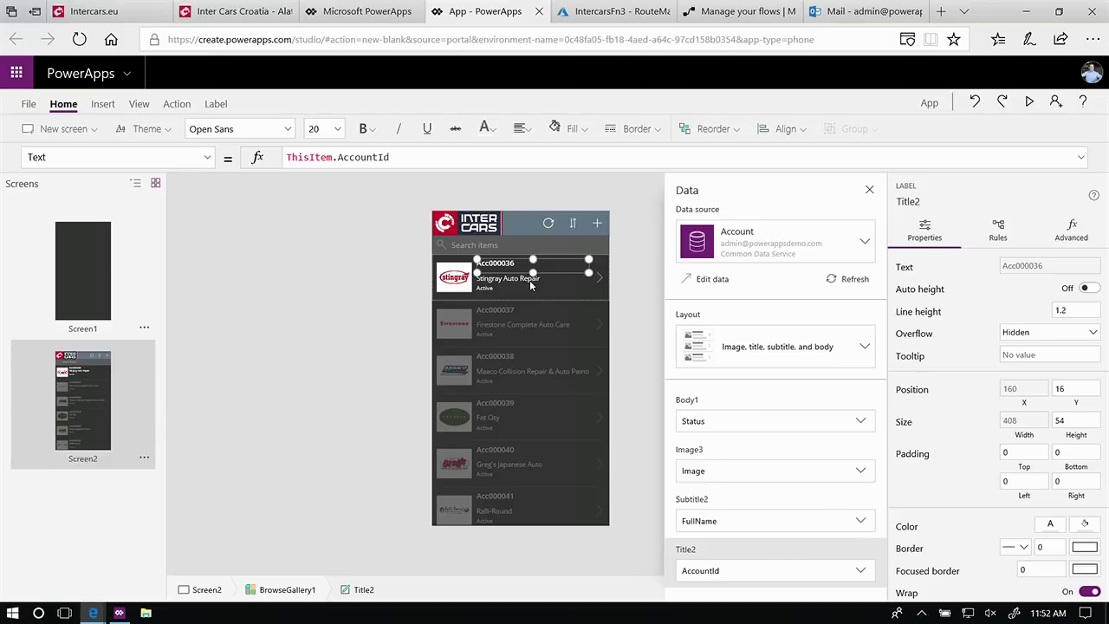
click(339, 129)
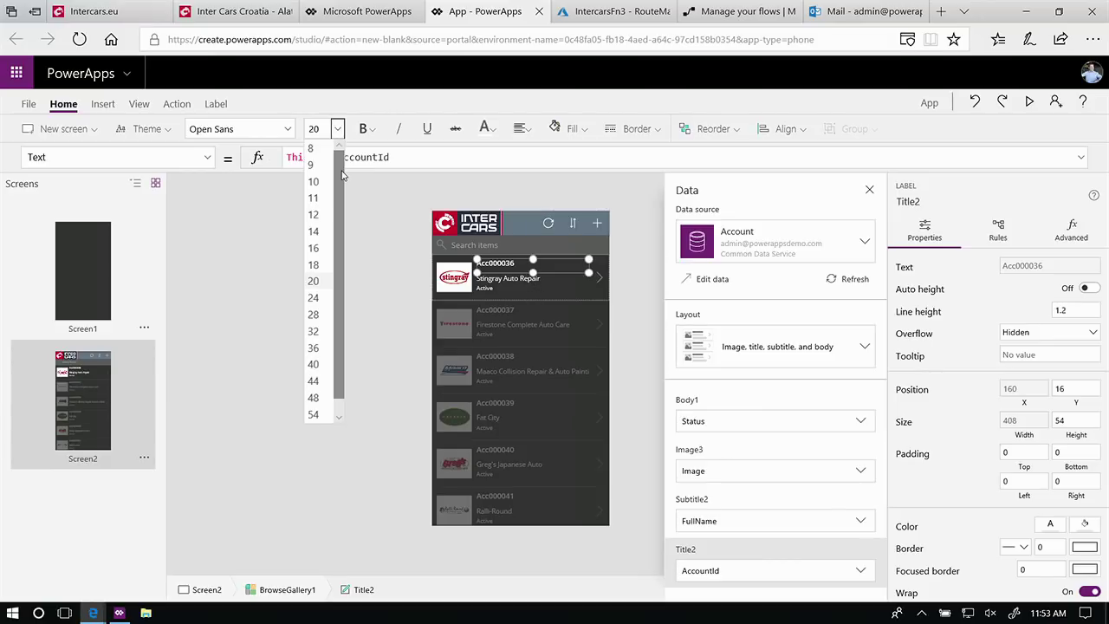
click(312, 314)
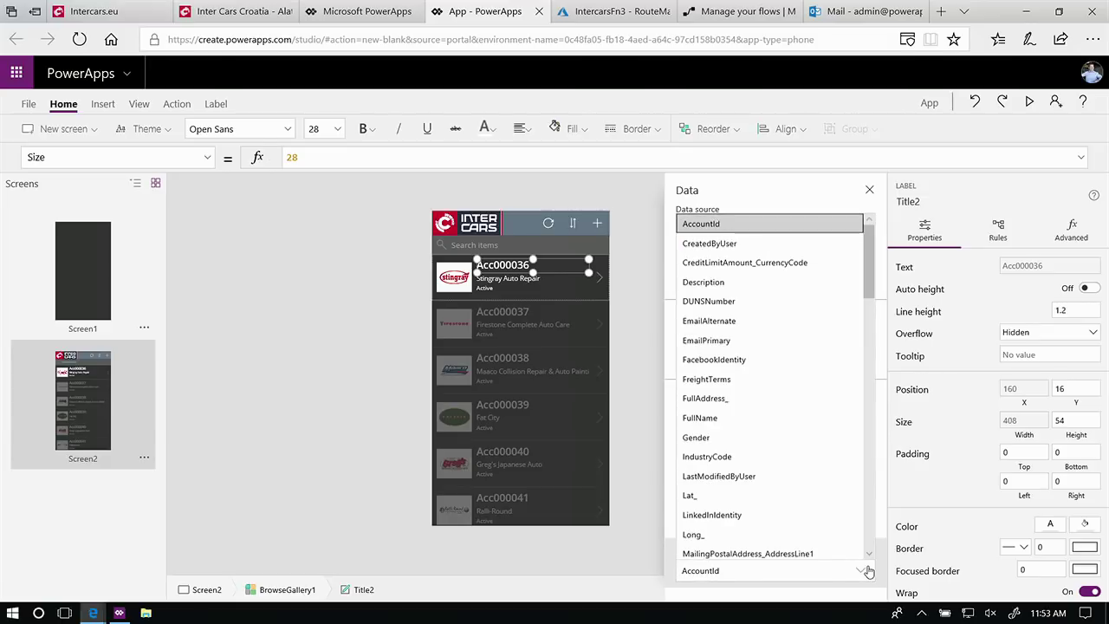
- Bind the gallery's title to FullName and its subtitle to FullAddress_
click(805, 419)
click(857, 523)
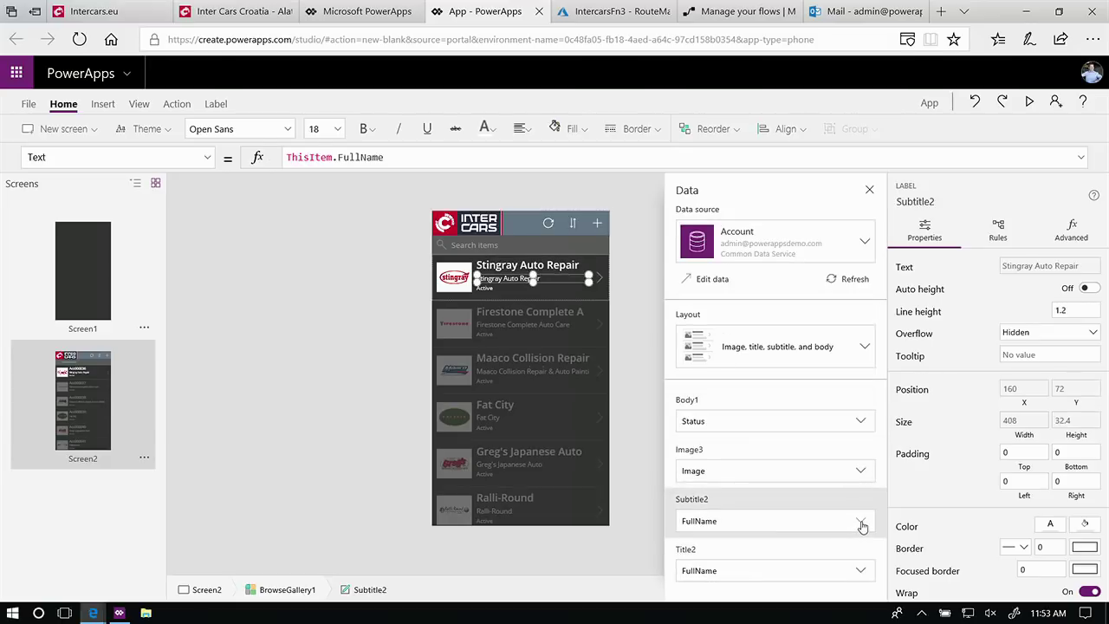
click(860, 524)
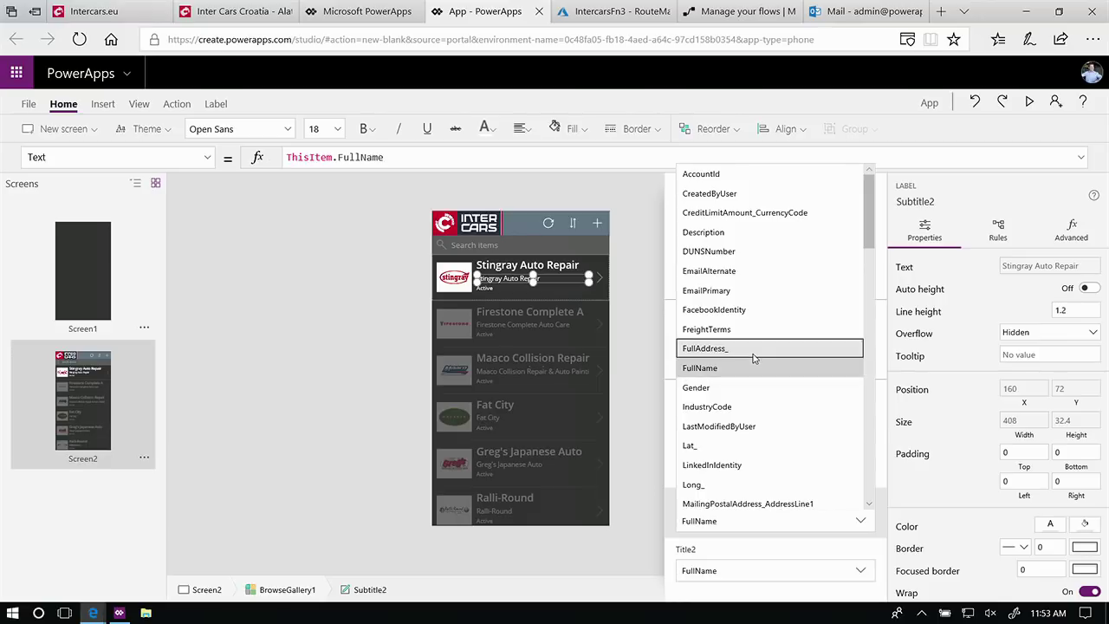
click(752, 349)
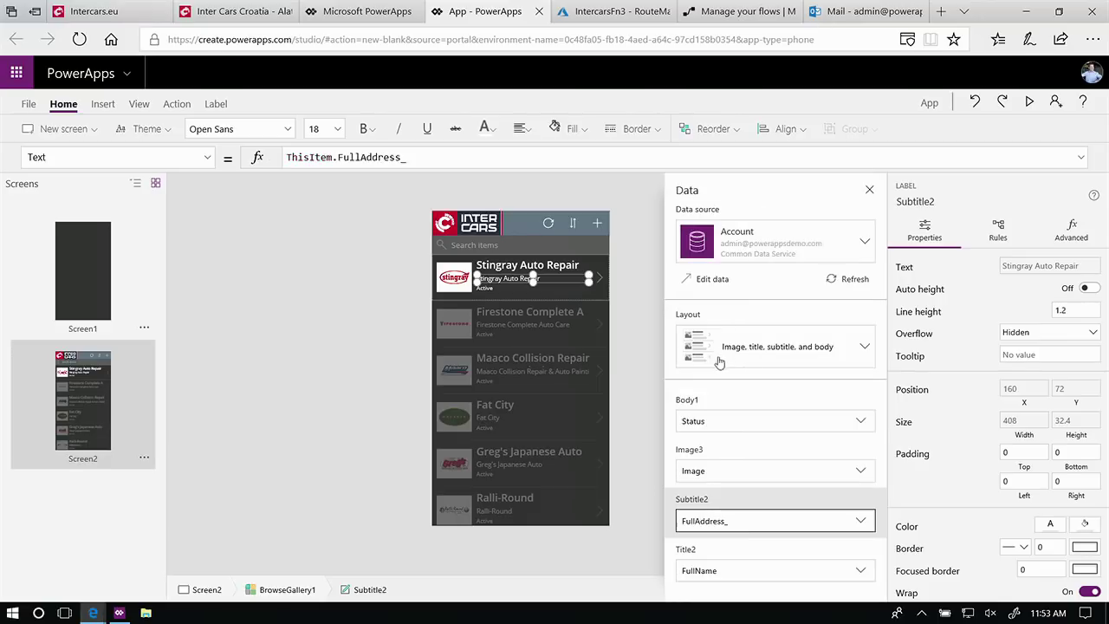
click(641, 368)
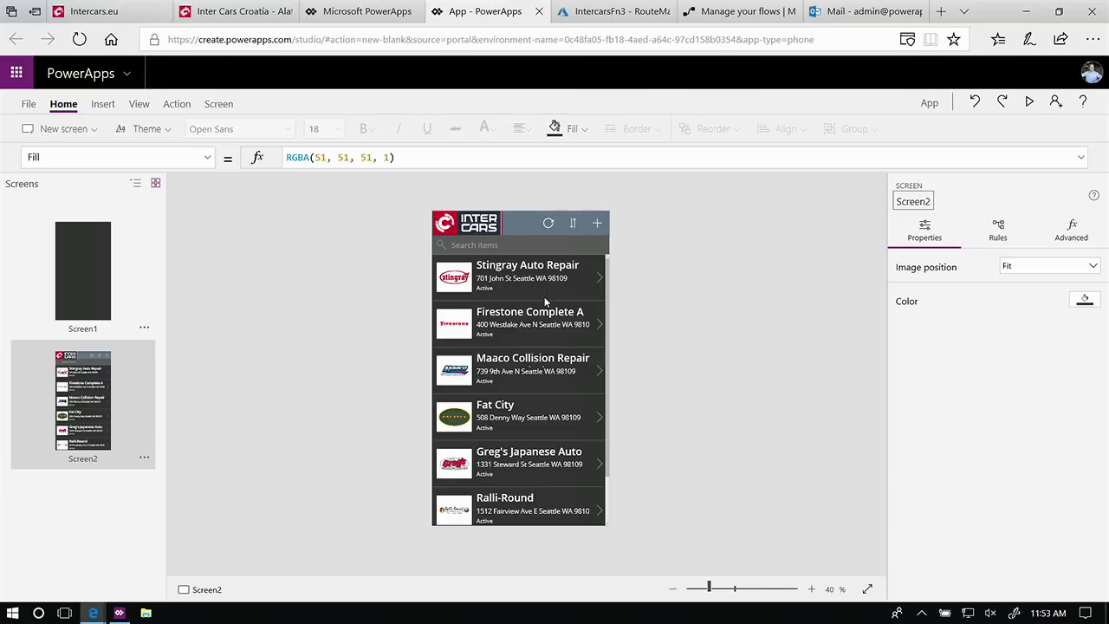
- Look at the Navigate action's target screen and transition options for the account image in the gallery
click(448, 284)
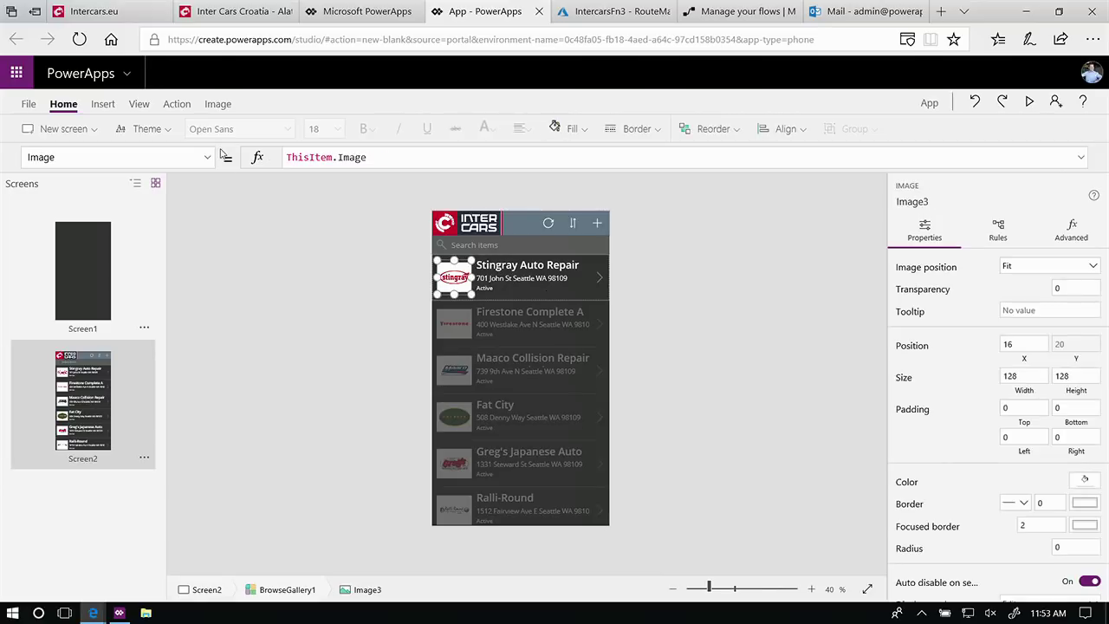
click(179, 106)
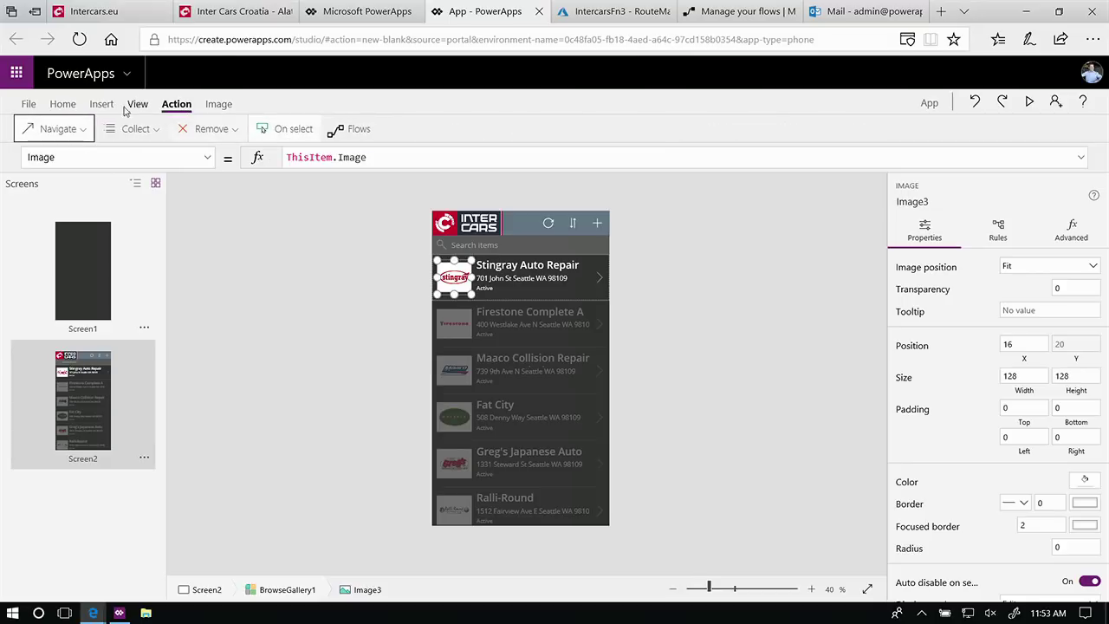
click(66, 132)
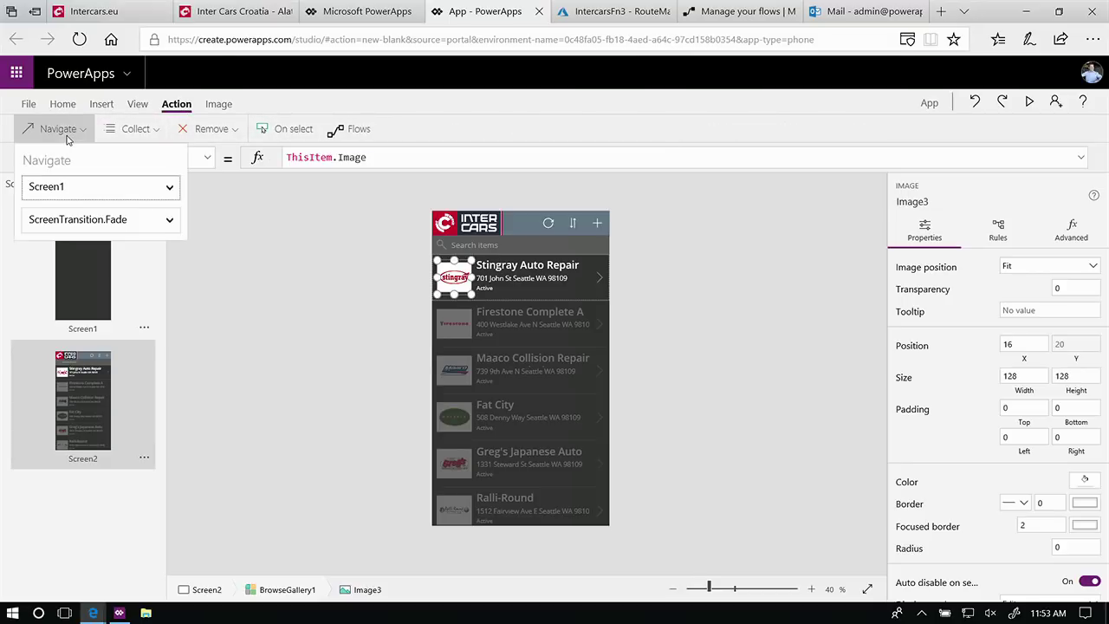
click(628, 370)
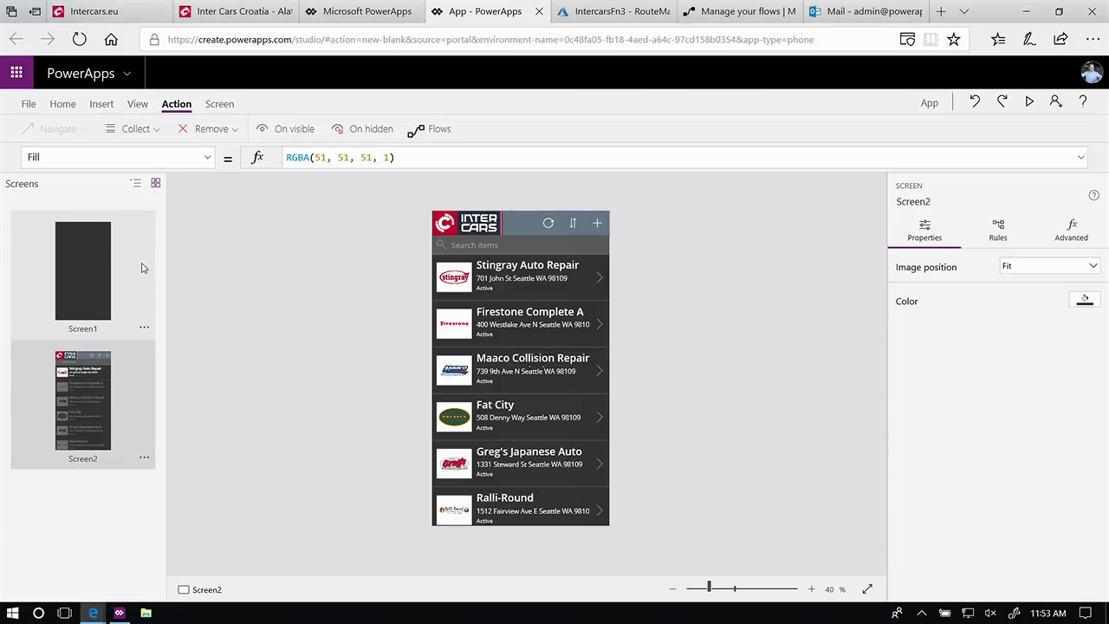
- Add a label to Screen1 with the text "Product"
click(95, 287)
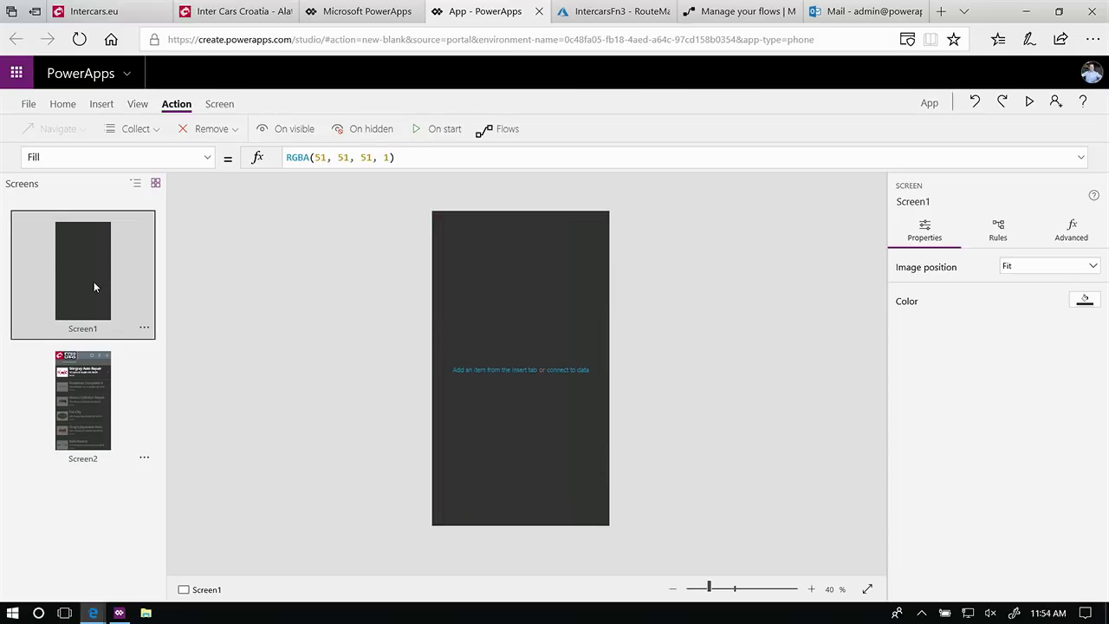
click(101, 104)
click(132, 134)
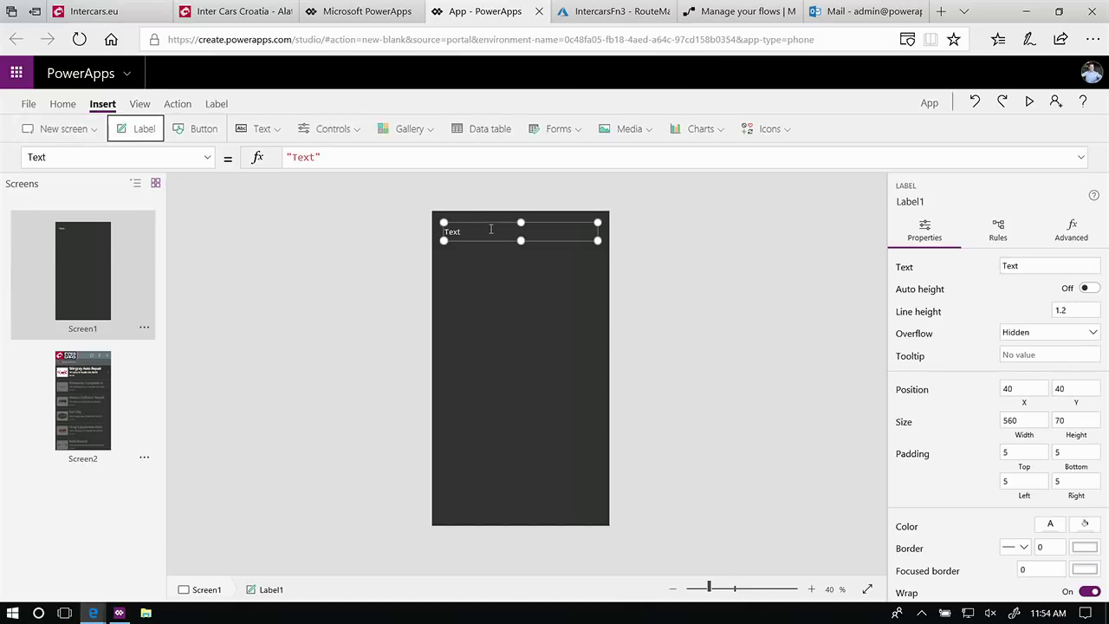
double_click(456, 230)
text(Product)
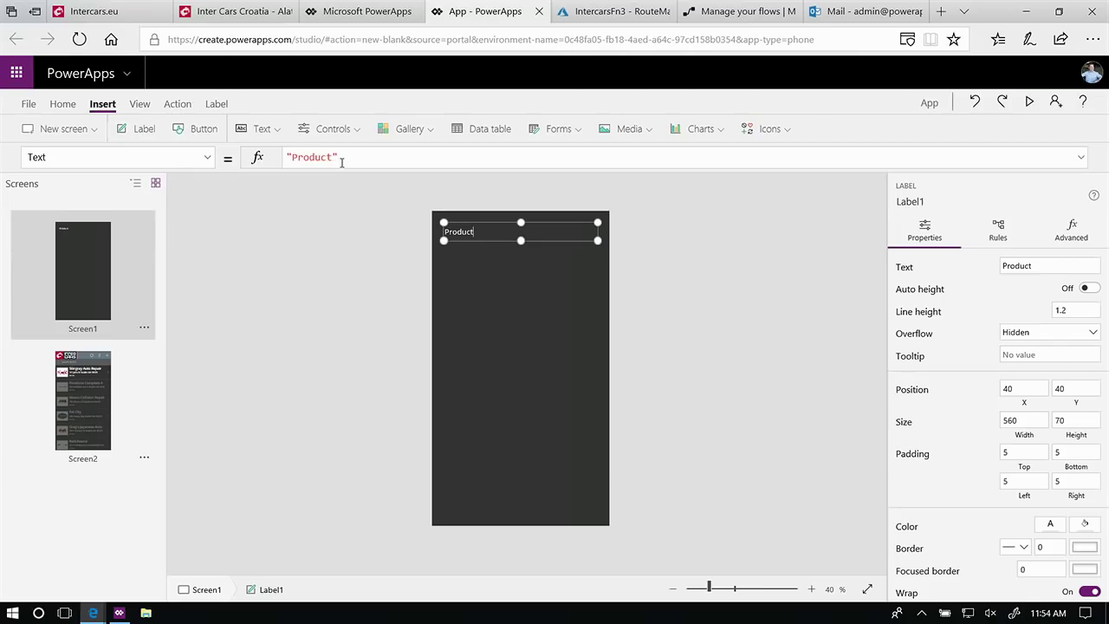
- Look at the label's available properties and the text functions offered for its formula
click(208, 157)
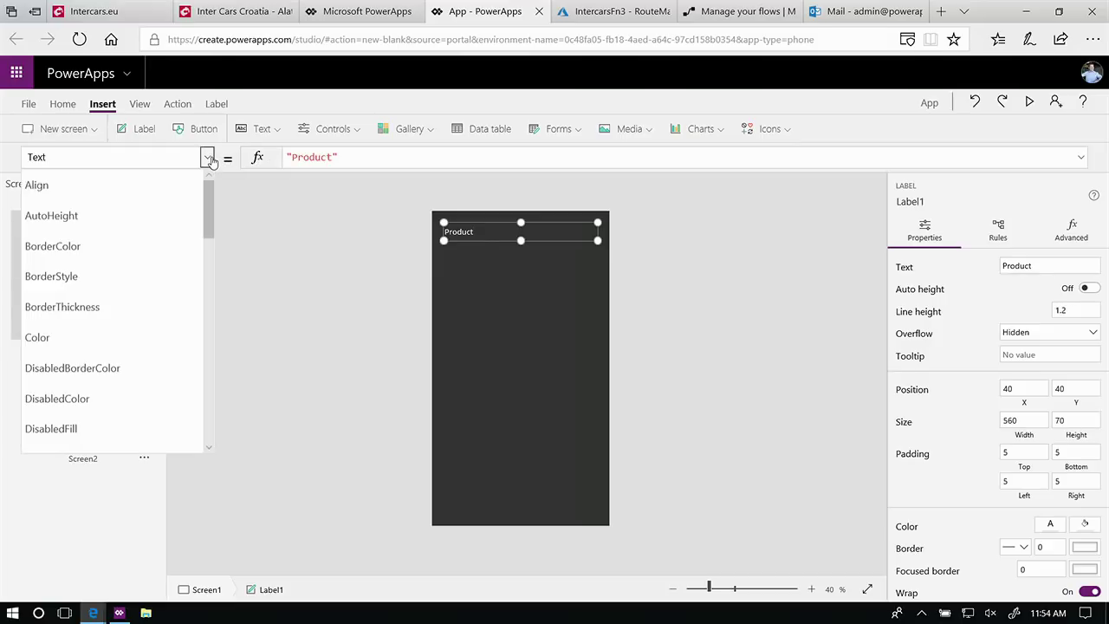
click(208, 157)
click(257, 157)
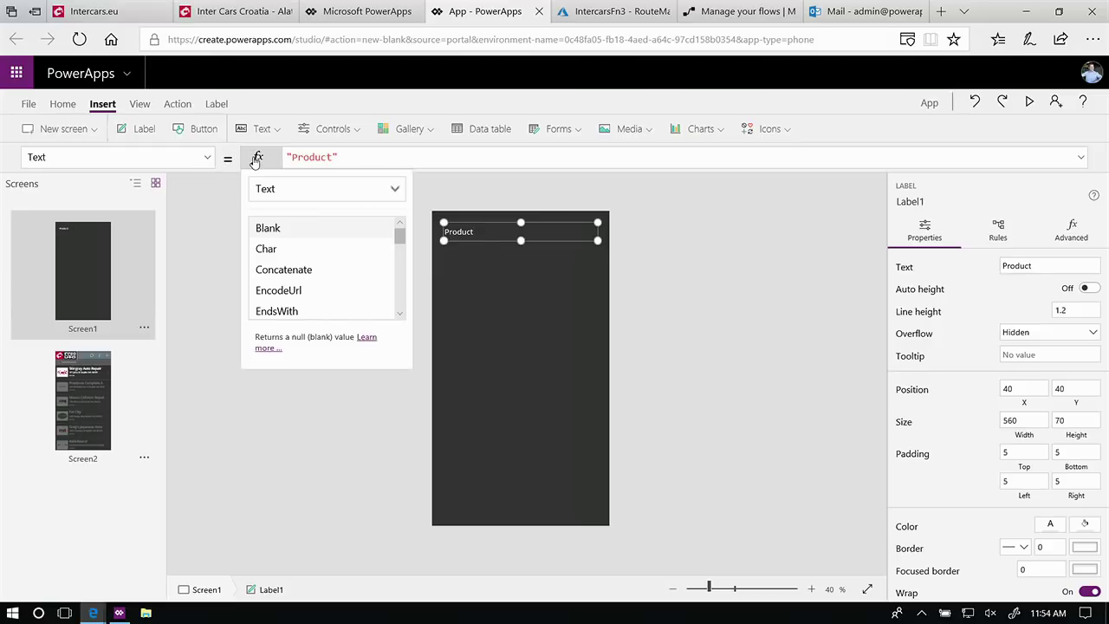
click(256, 158)
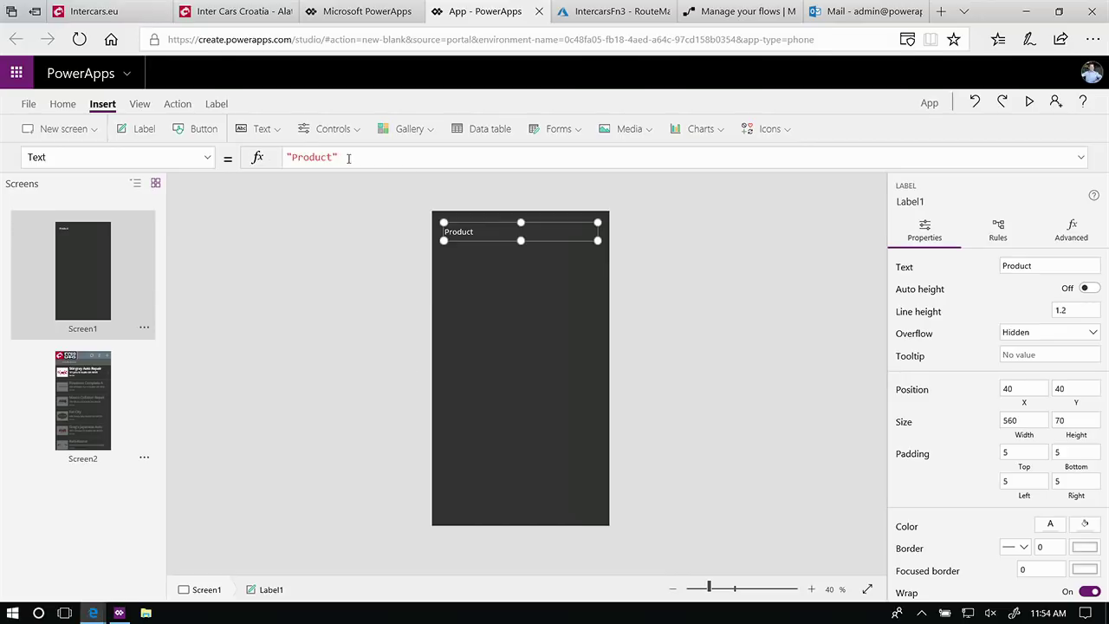
- Set the Screen1 label's text formula to BrowseGallery1.Selected.FullName
key(ctrl+a)
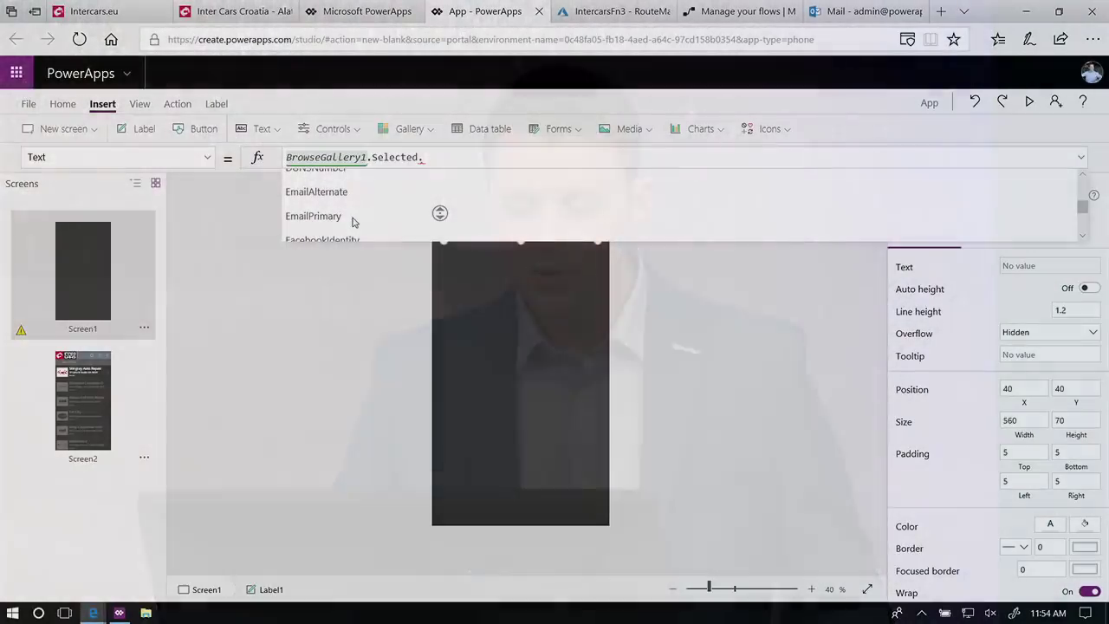
scroll(340, 216, down, 5)
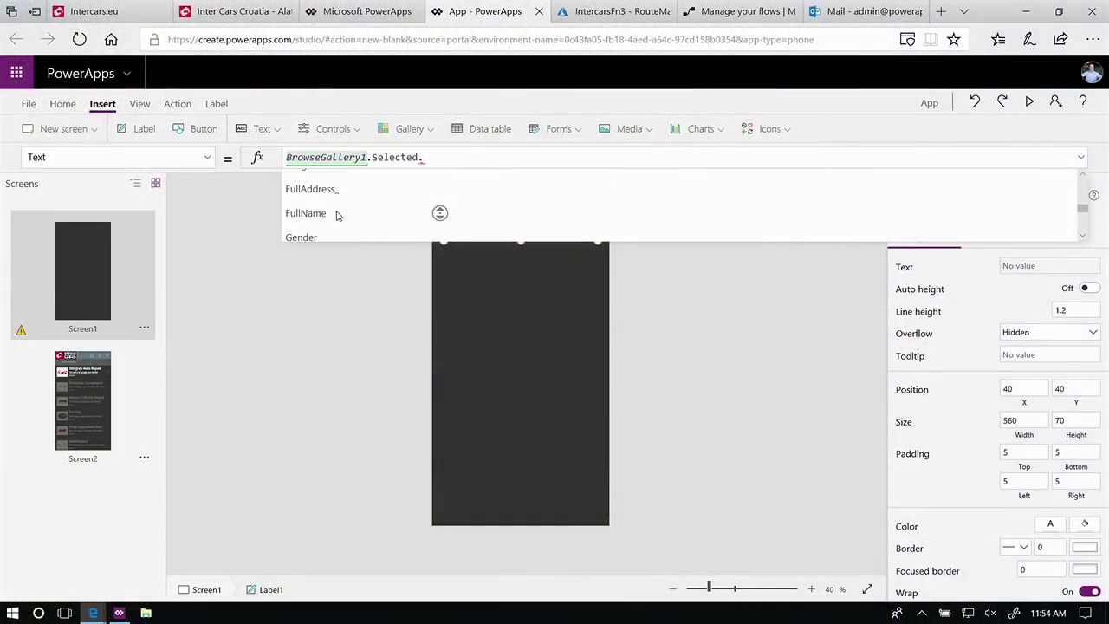
click(338, 214)
click(482, 291)
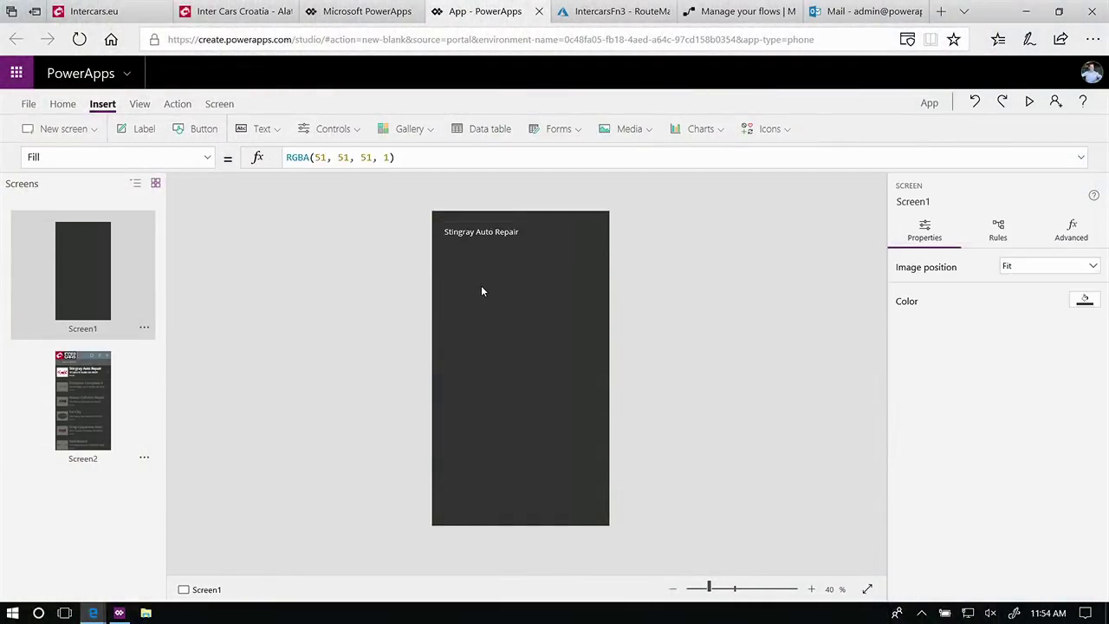
- Add a vertical gallery to Screen1 and connect it to the Product data source
click(425, 132)
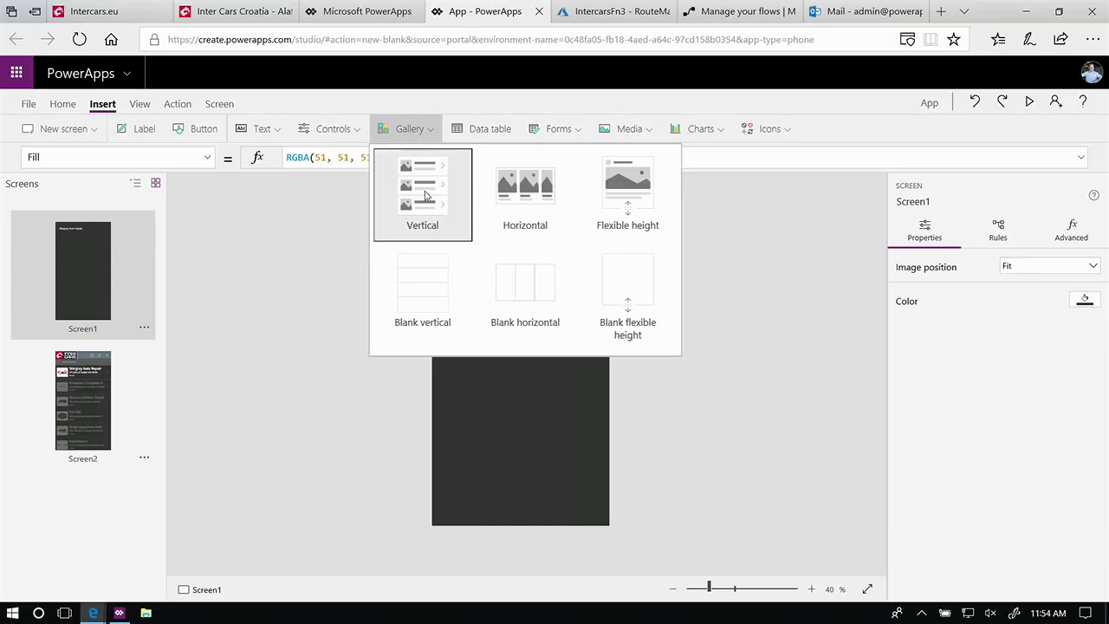
click(425, 197)
click(763, 289)
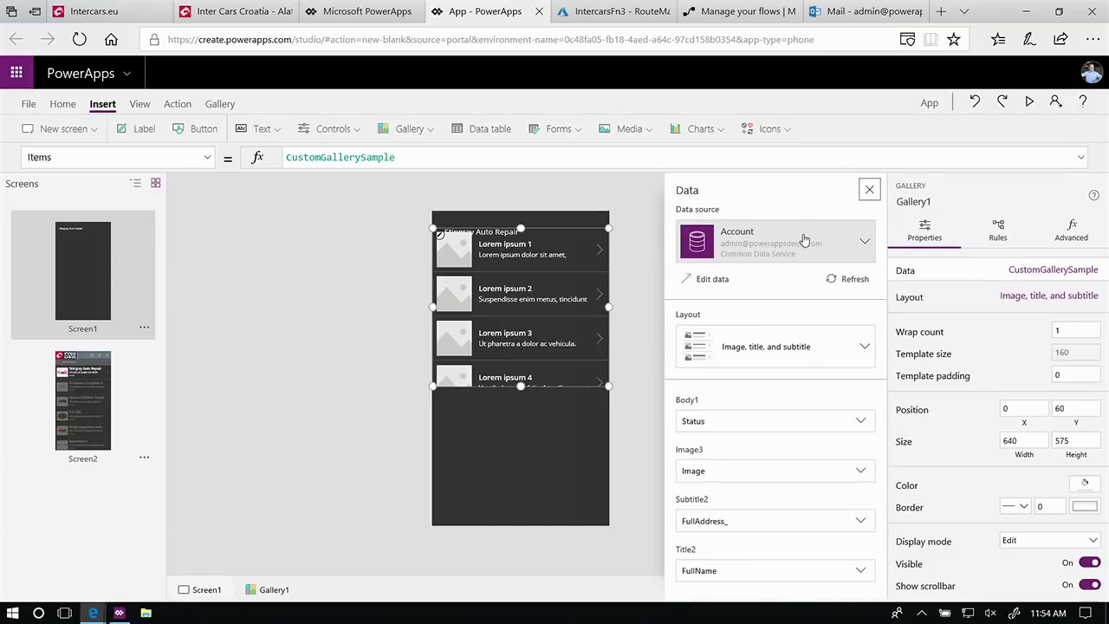
click(805, 245)
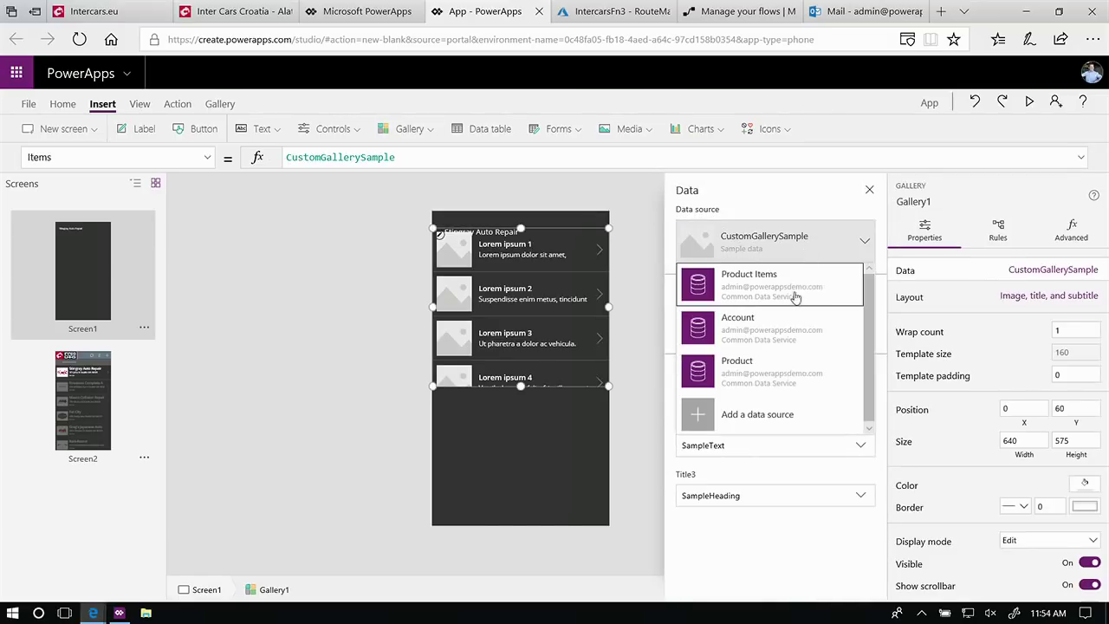
click(776, 367)
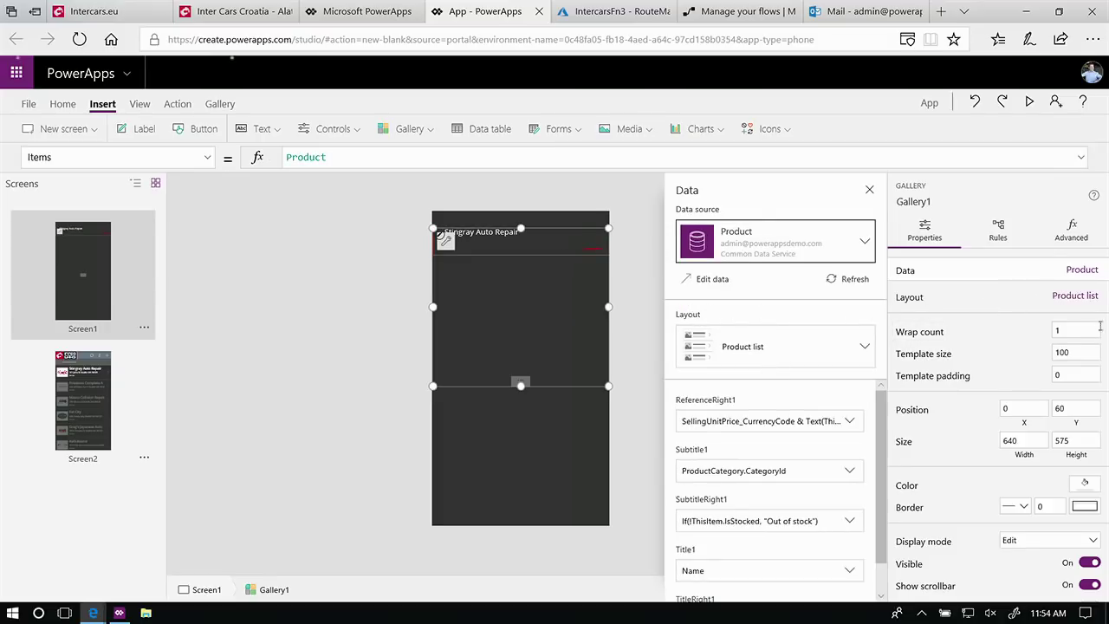
- Switch the product gallery to the "Title and subtitle on overlay" layout
click(789, 355)
scroll(685, 472, down, 3)
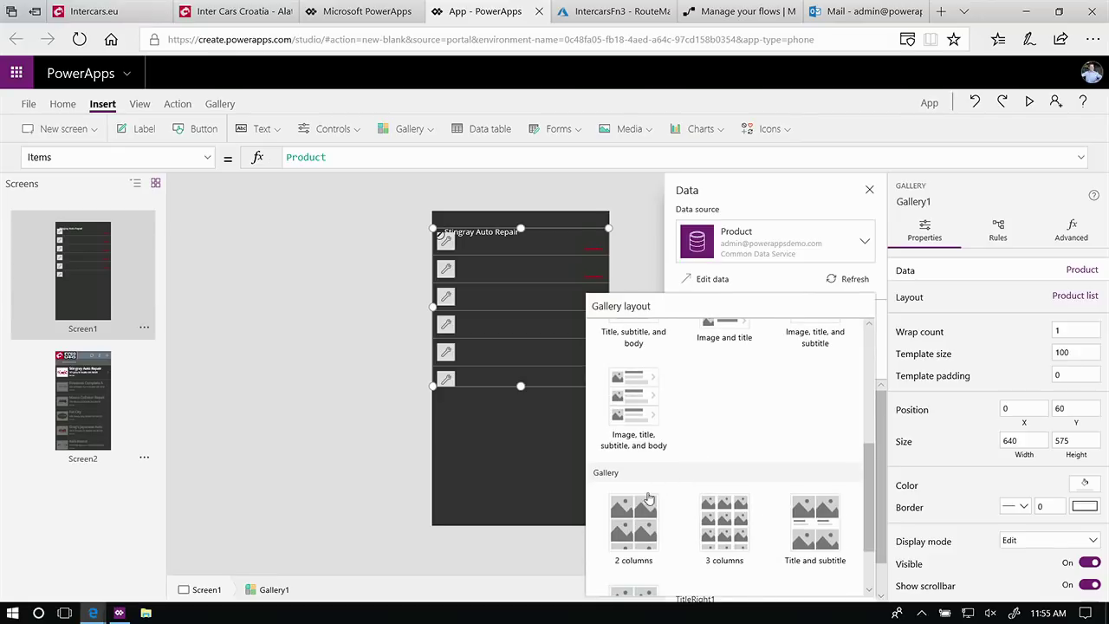
scroll(650, 525, down, 2)
click(650, 525)
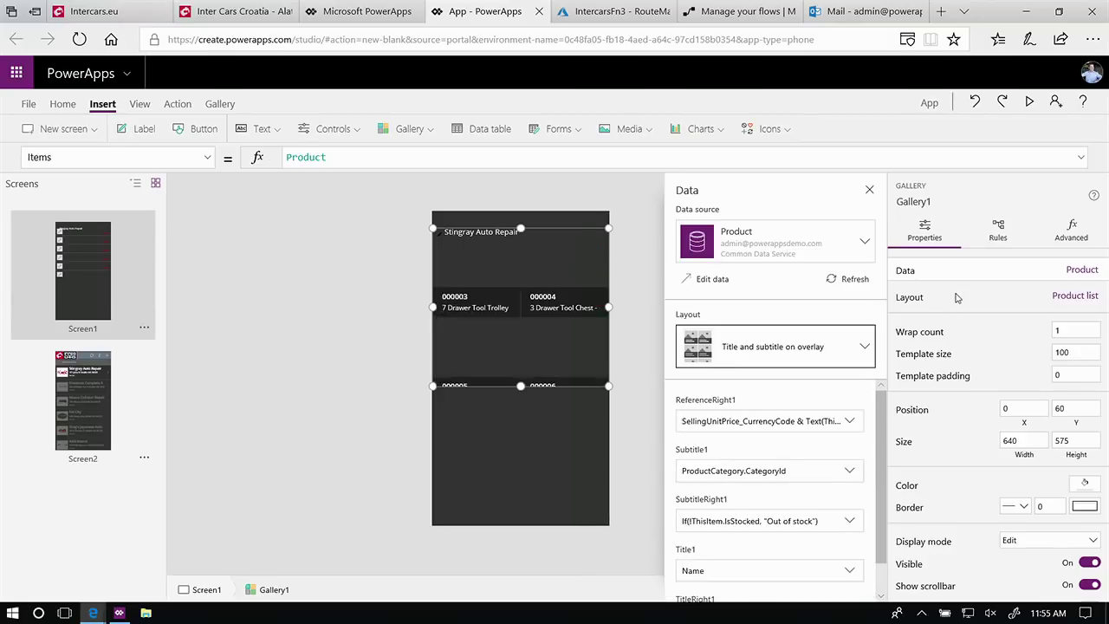
- Set the product gallery's wrap count to 1 and shrink it beneath the label, with Y at 110 and height about 168
double_click(1074, 331)
text(1)
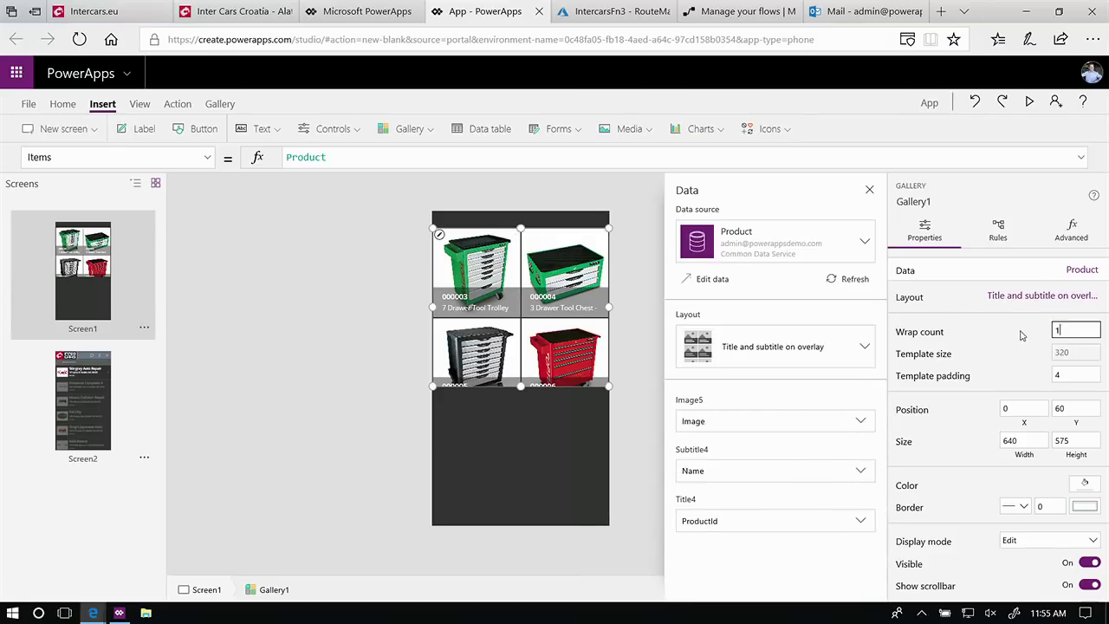
drag(521, 227, 521, 242)
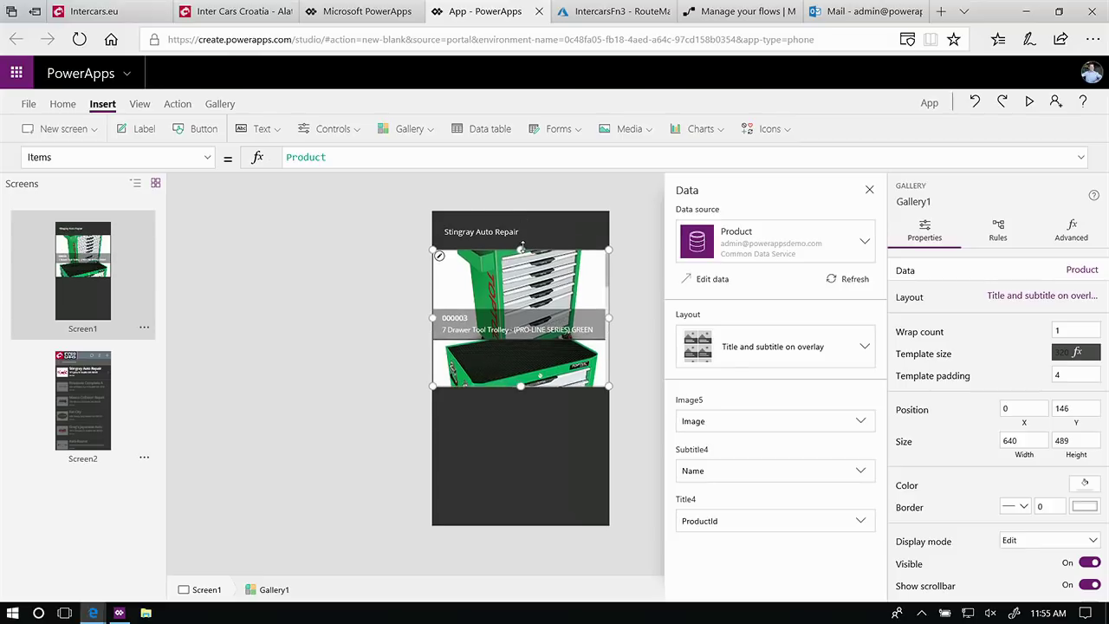
drag(521, 387, 519, 288)
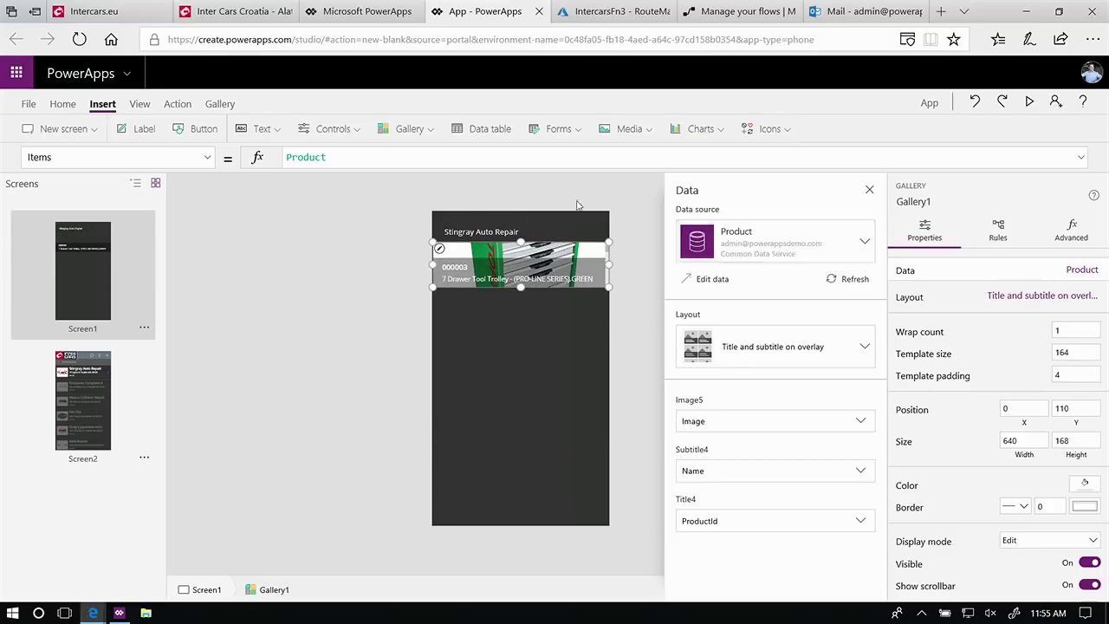
- Add a second vertical gallery connected to Product Items and place it directly below the product gallery, at Y about 278
click(407, 128)
click(422, 177)
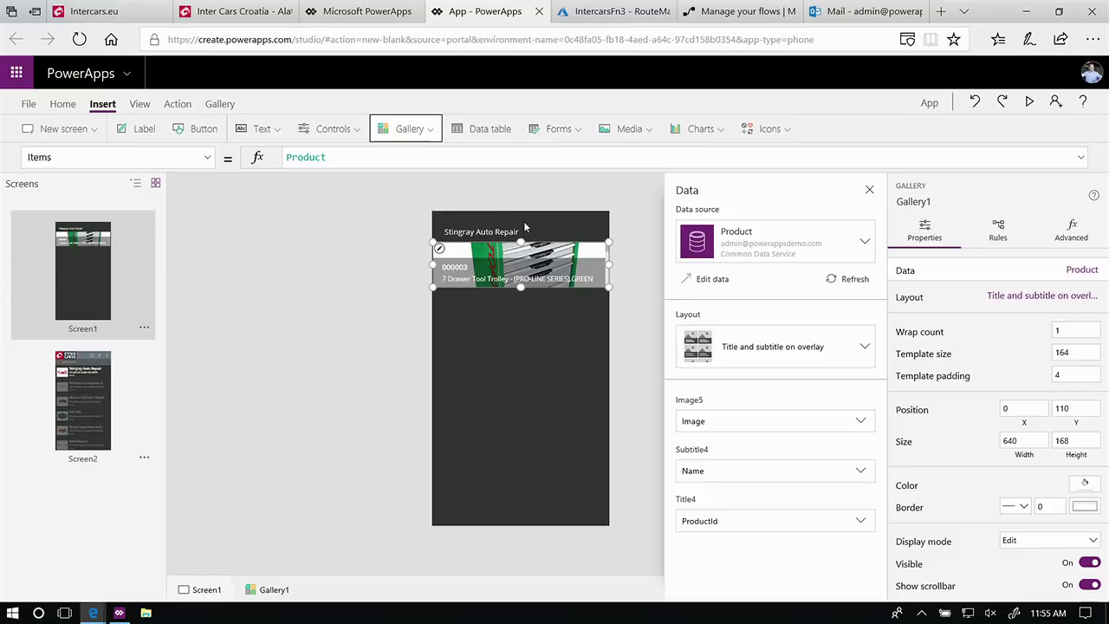
click(823, 243)
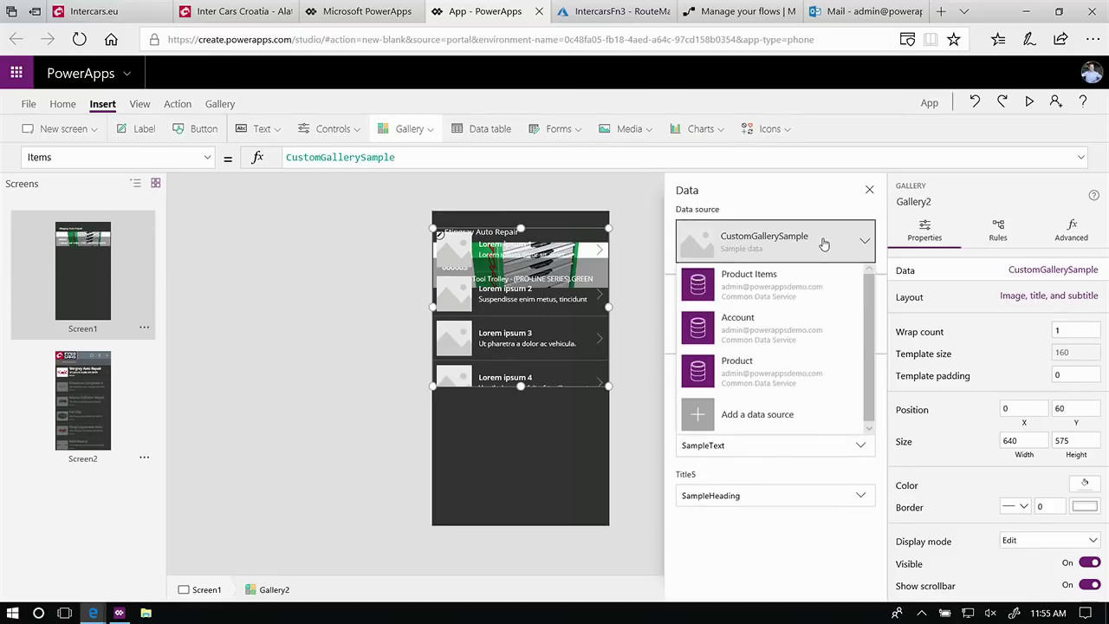
click(787, 301)
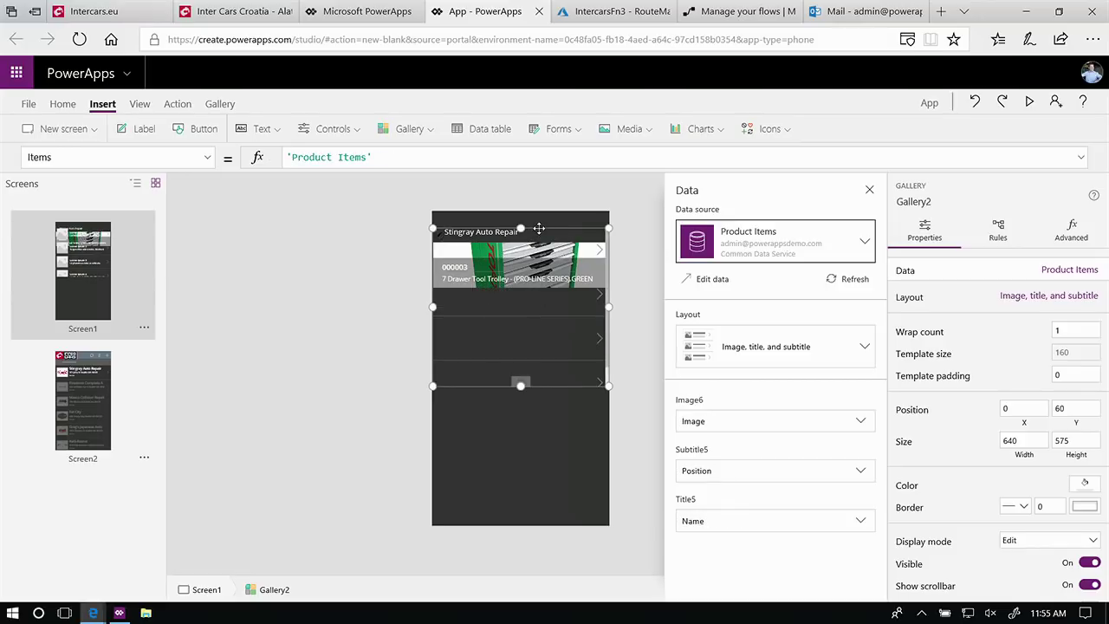
drag(537, 230, 543, 286)
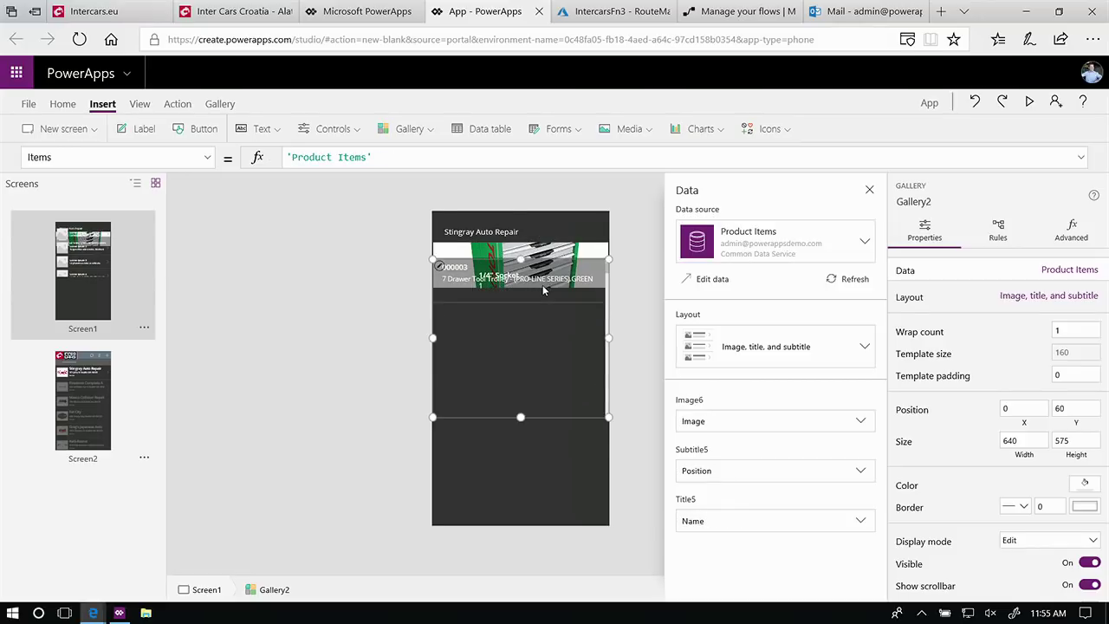
- Wrap the second gallery's 'Product Items' source in a Filter function and begin its condition with Product
click(287, 157)
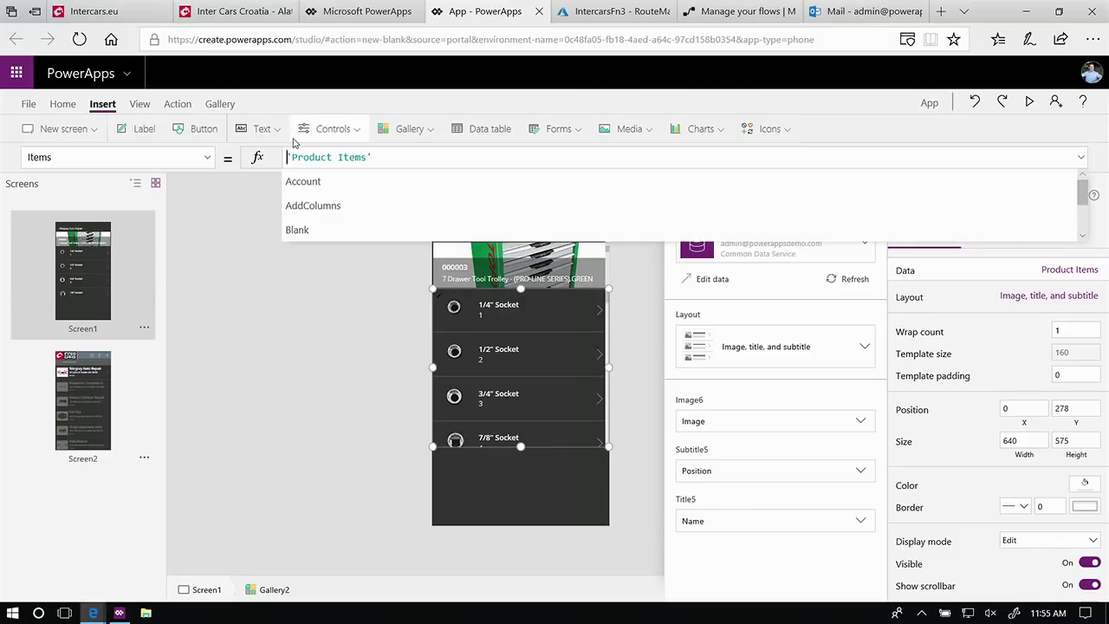
key(ctrl+a)
key(Delete)
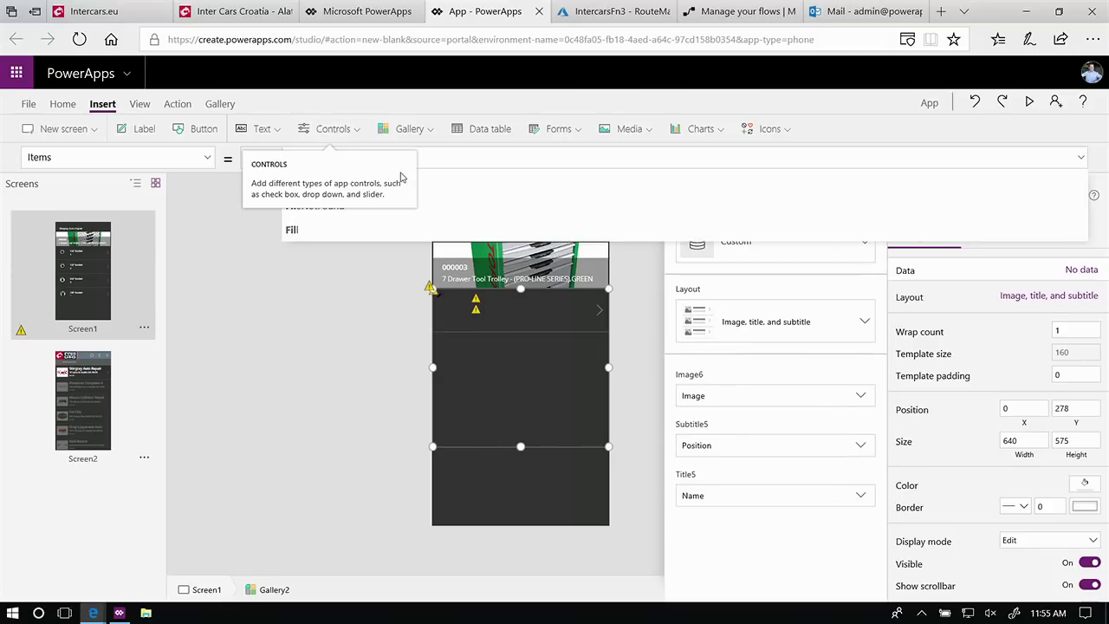
click(435, 160)
click(304, 156)
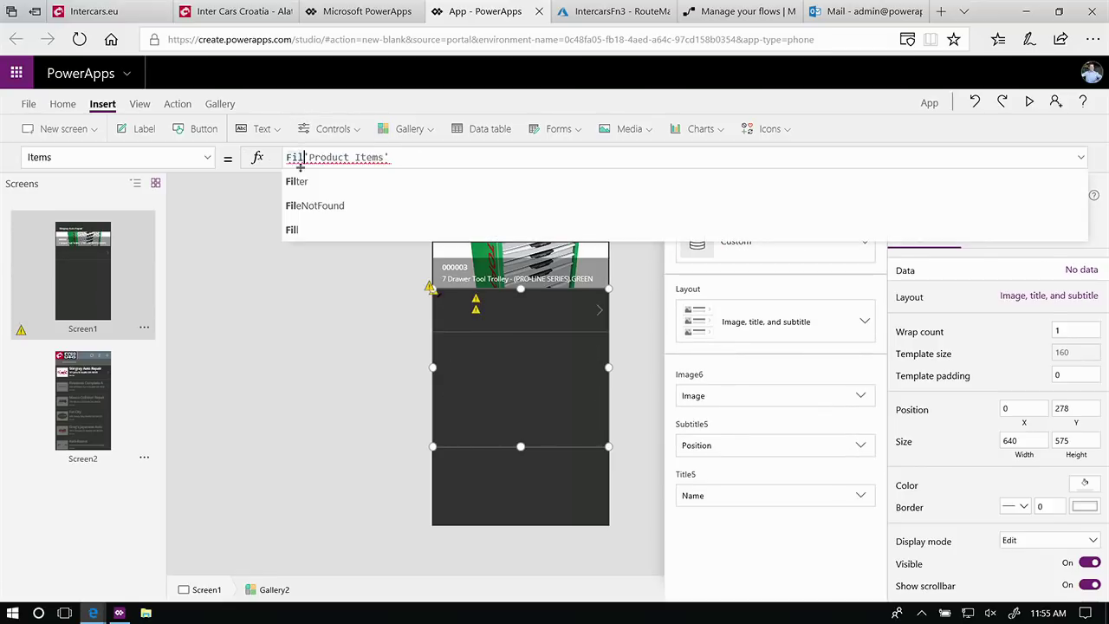
click(301, 181)
click(440, 153)
text(,)
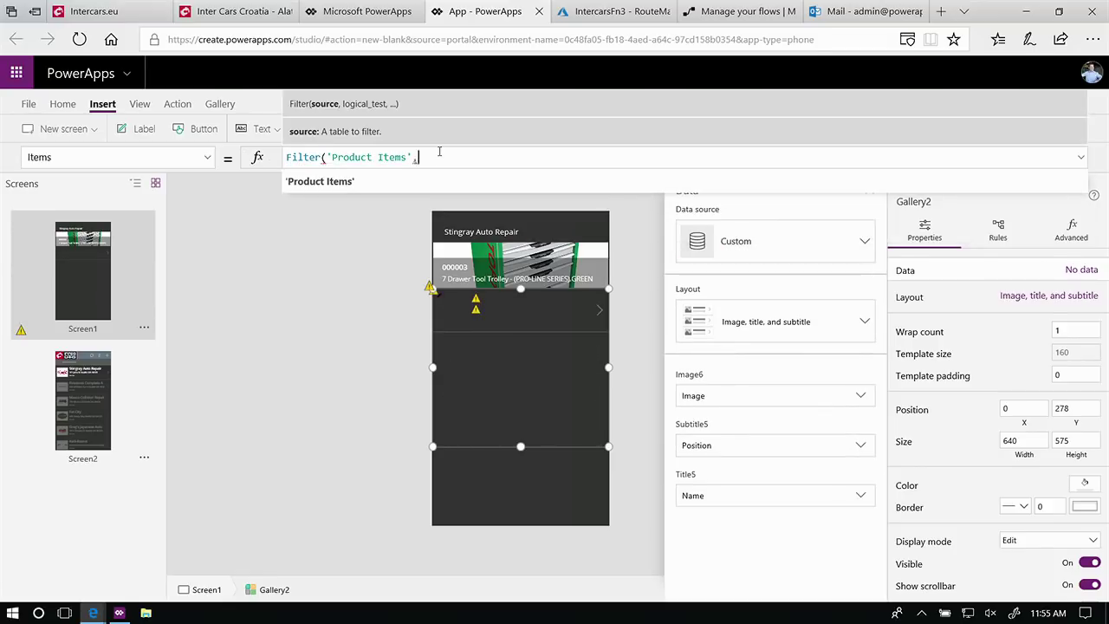
text( Product)
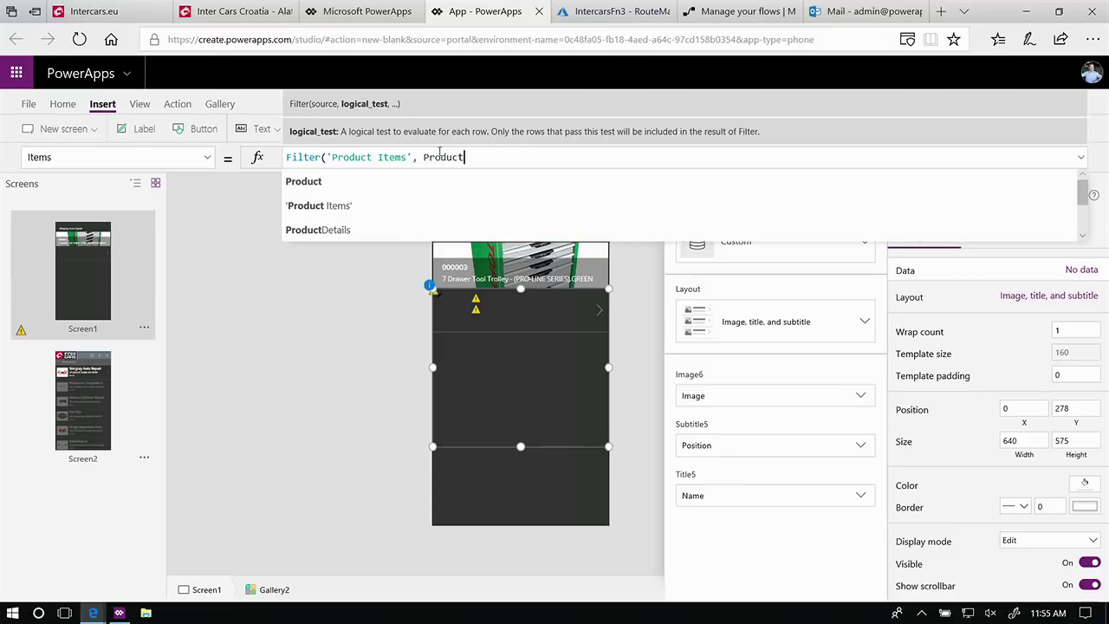
text(ID, ArialProductURL)
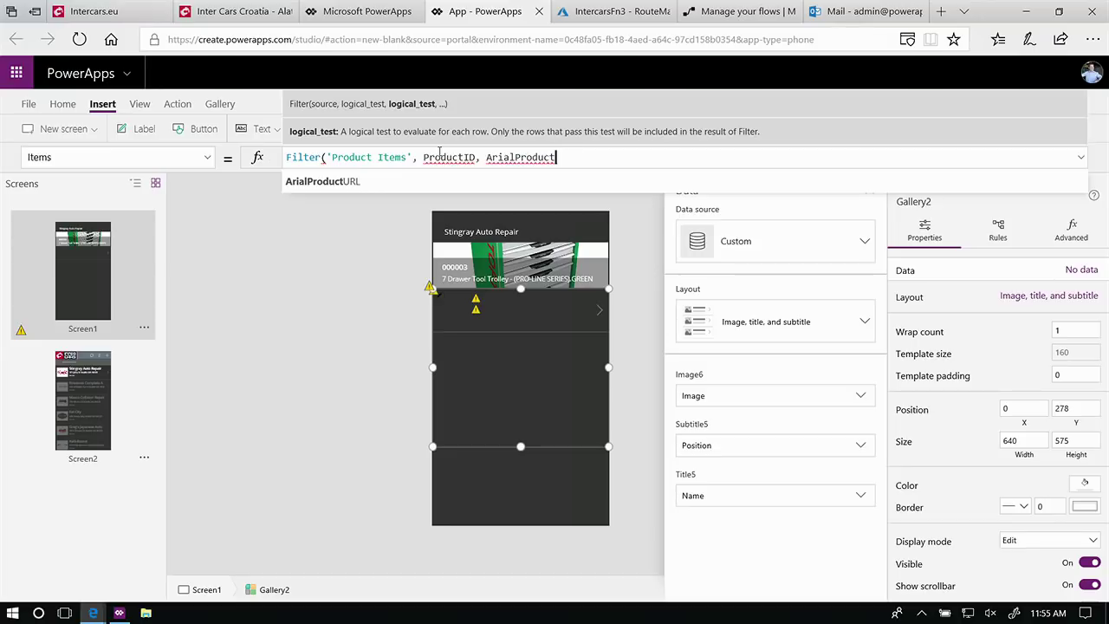
key(BackSpace)
key(BackSpace)
key(BackSpace)
key(BackSpace)
key(BackSpace)
key(BackSpace)
key(BackSpace)
key(BackSpace)
key(BackSpace)
key(BackSpace)
key(BackSpace)
key(BackSpace)
key(BackSpace)
key(BackSpace)
key(BackSpace)
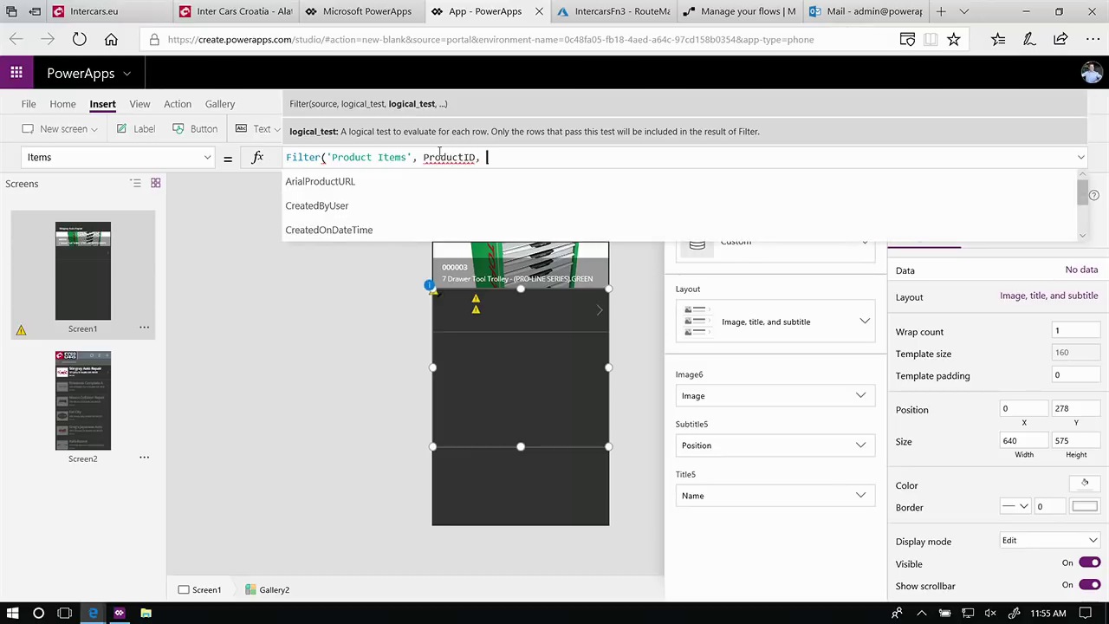
key(BackSpace)
key(BackSpace)
key(BackSpace)
key(BackSpace)
key(BackSpace)
key(BackSpace)
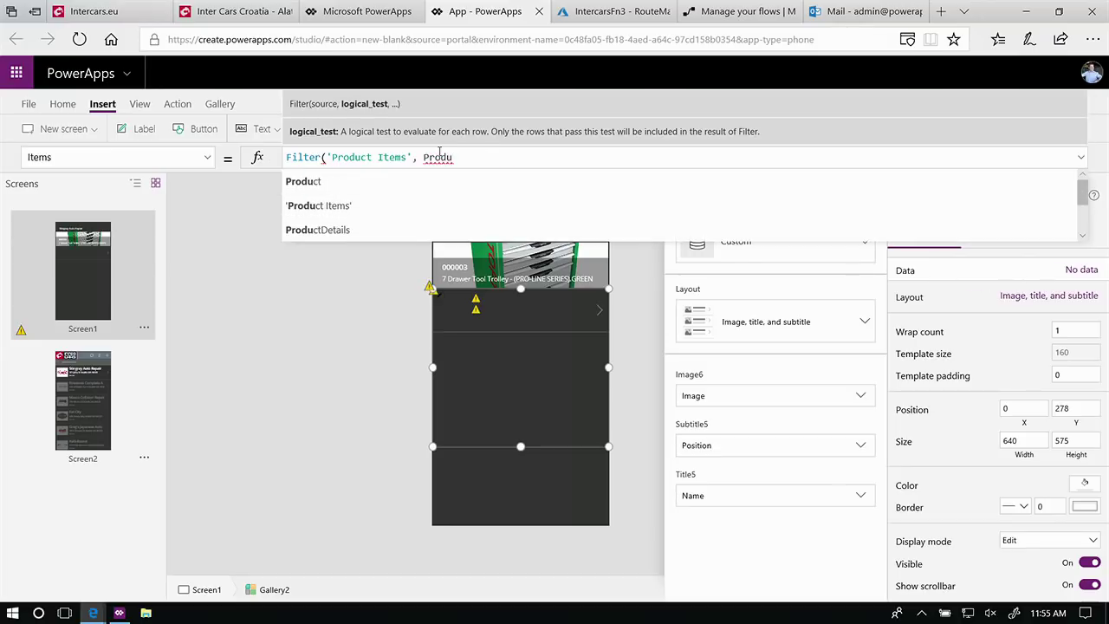
- Complete the second gallery's filter formula as Filter('Product Items', ProductID = Gallery1.Selected.ProductId)
text(ctID )
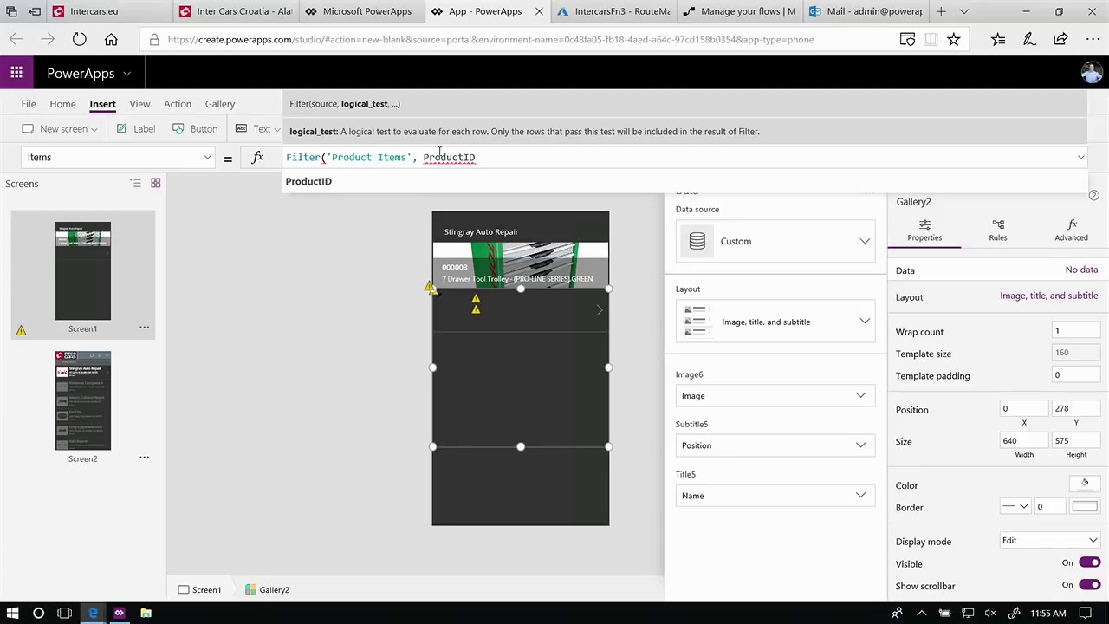
text(=)
key(Tab)
text())
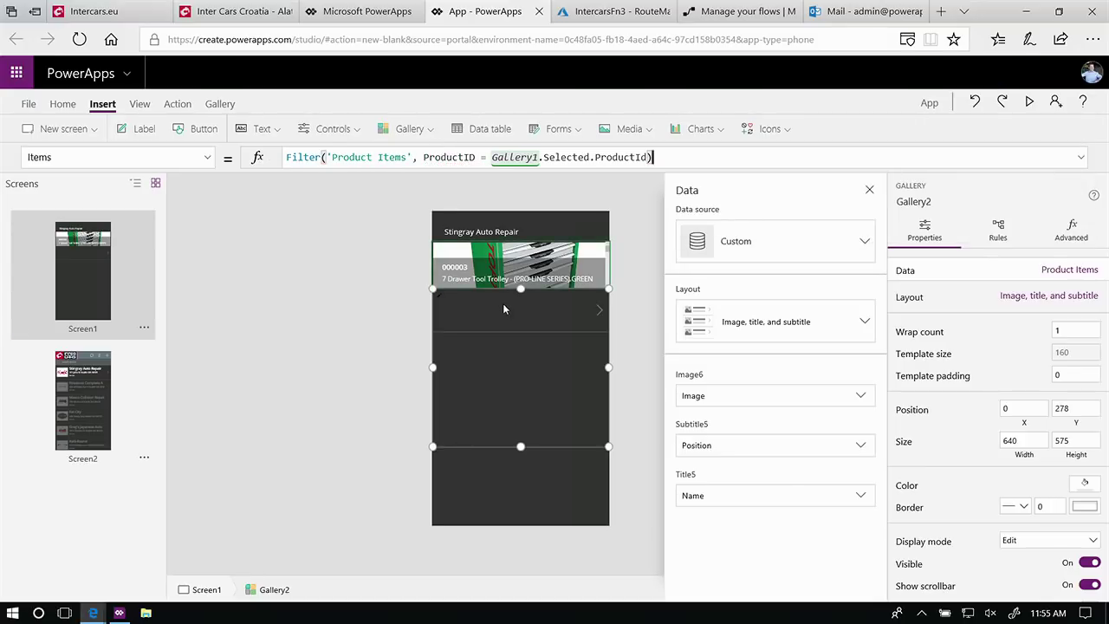
- Compare the data bindings of the product gallery's image and the filtered product items gallery
click(582, 253)
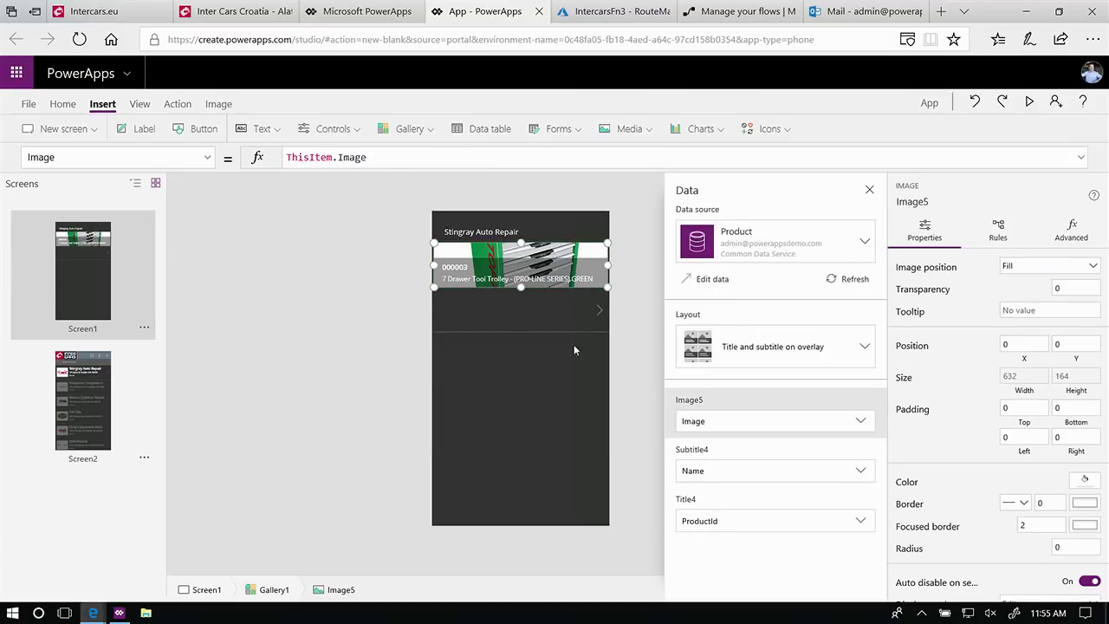
drag(568, 282, 572, 364)
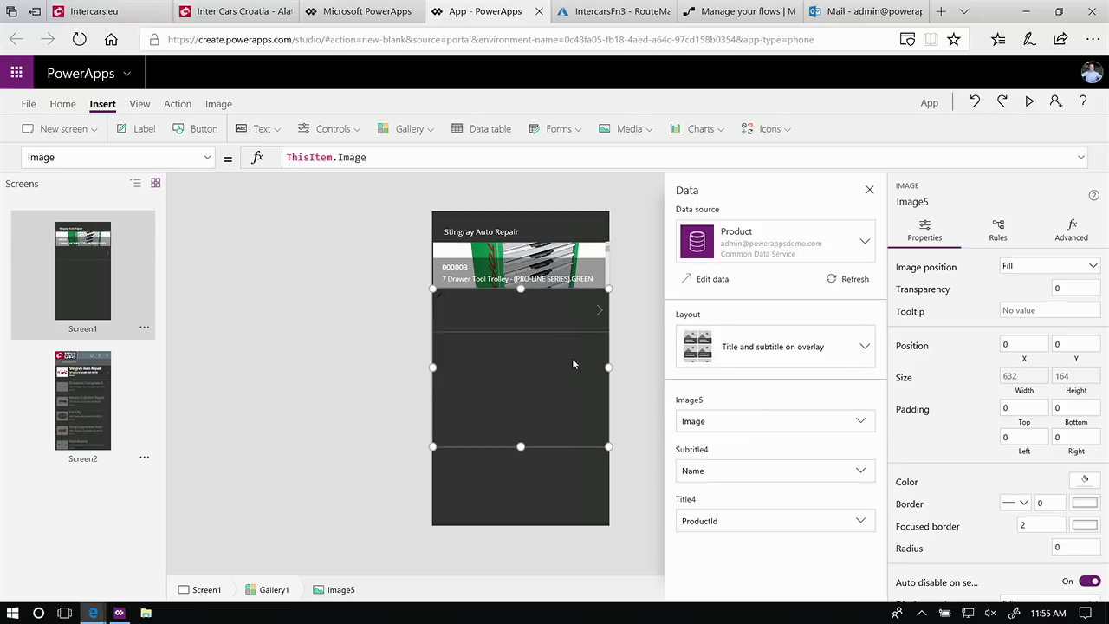
click(572, 364)
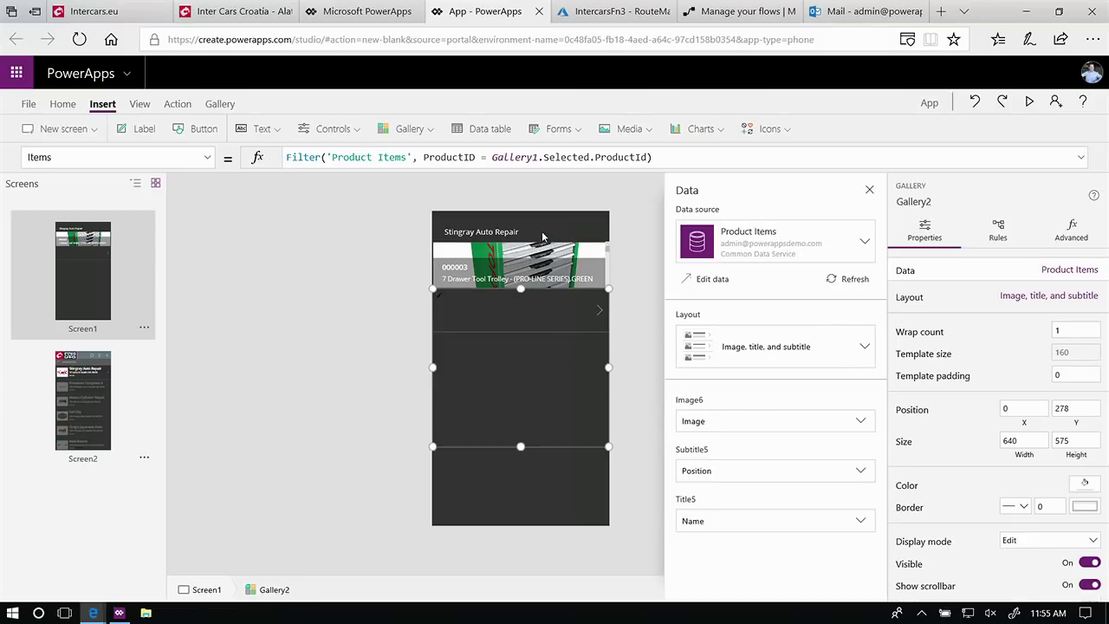
click(564, 253)
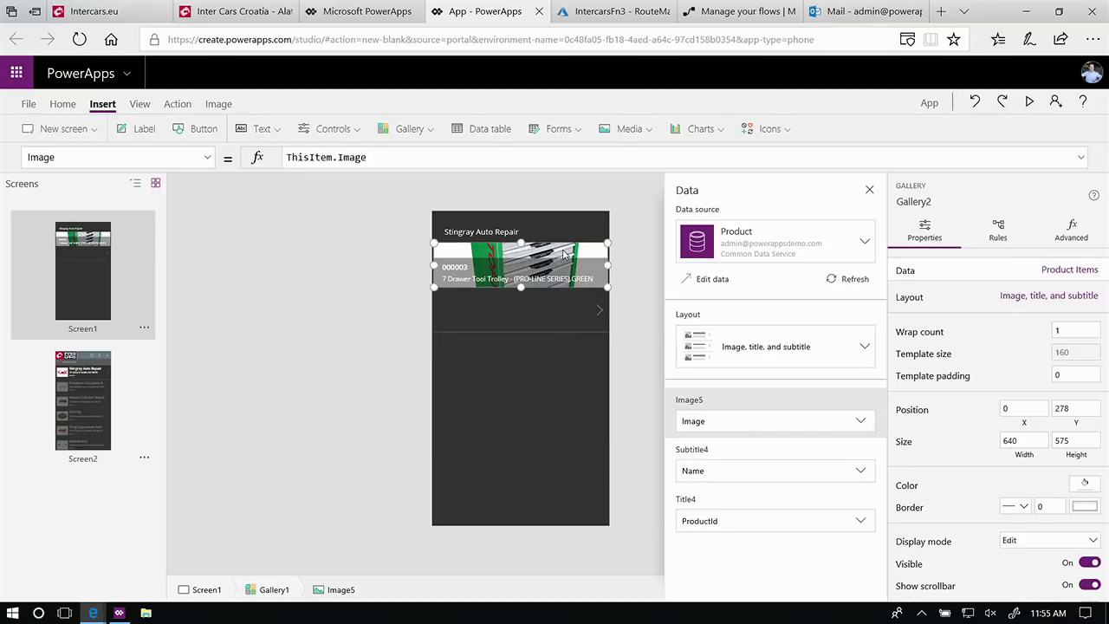
click(563, 375)
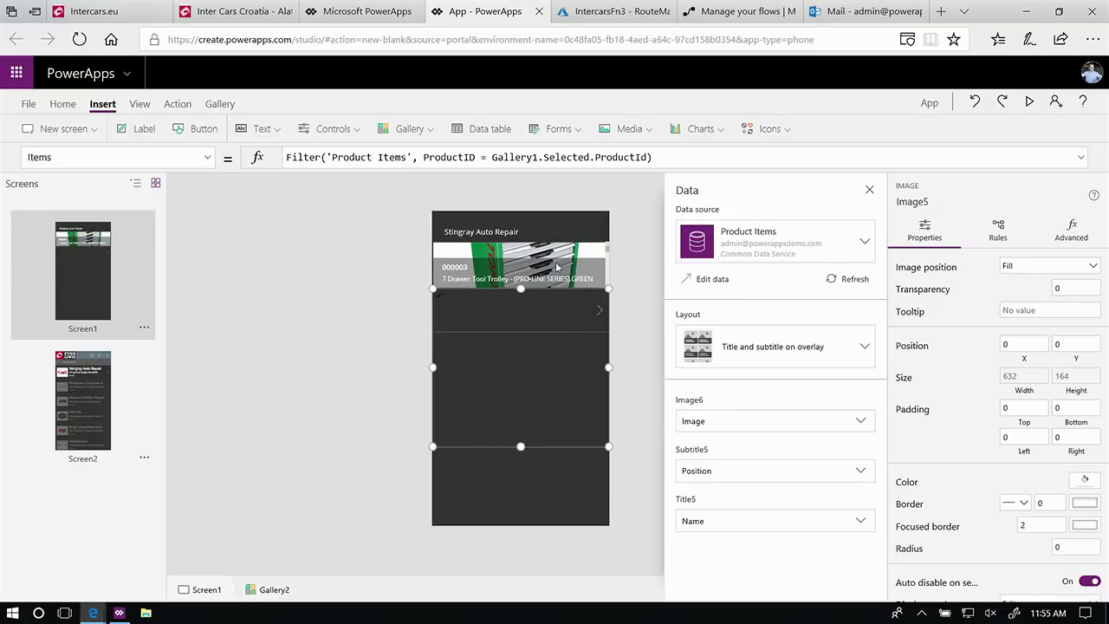
click(559, 255)
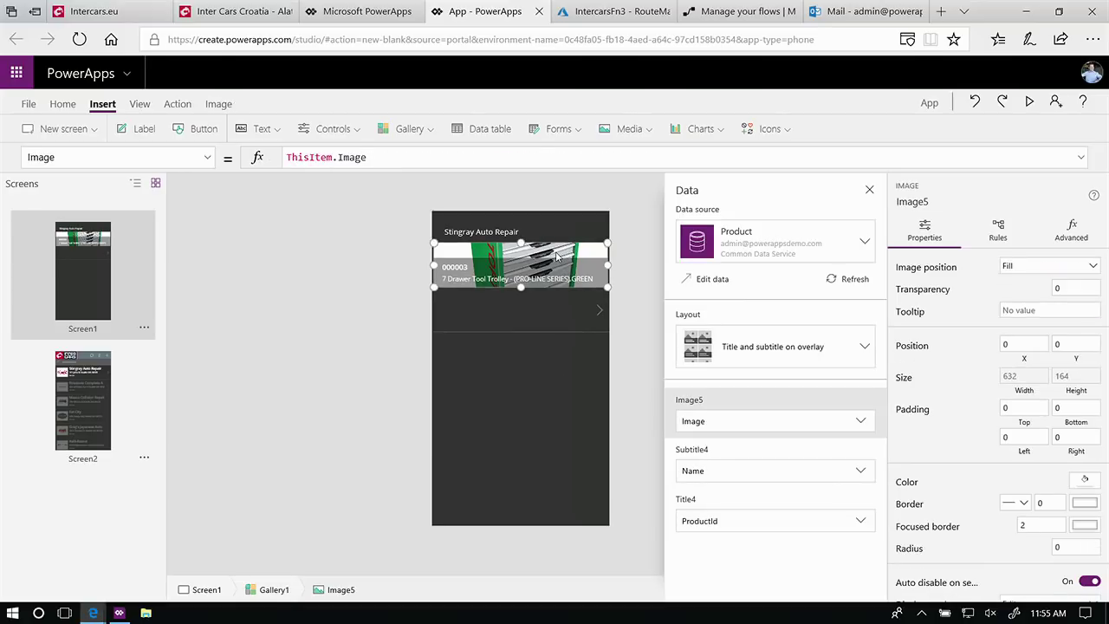
click(555, 378)
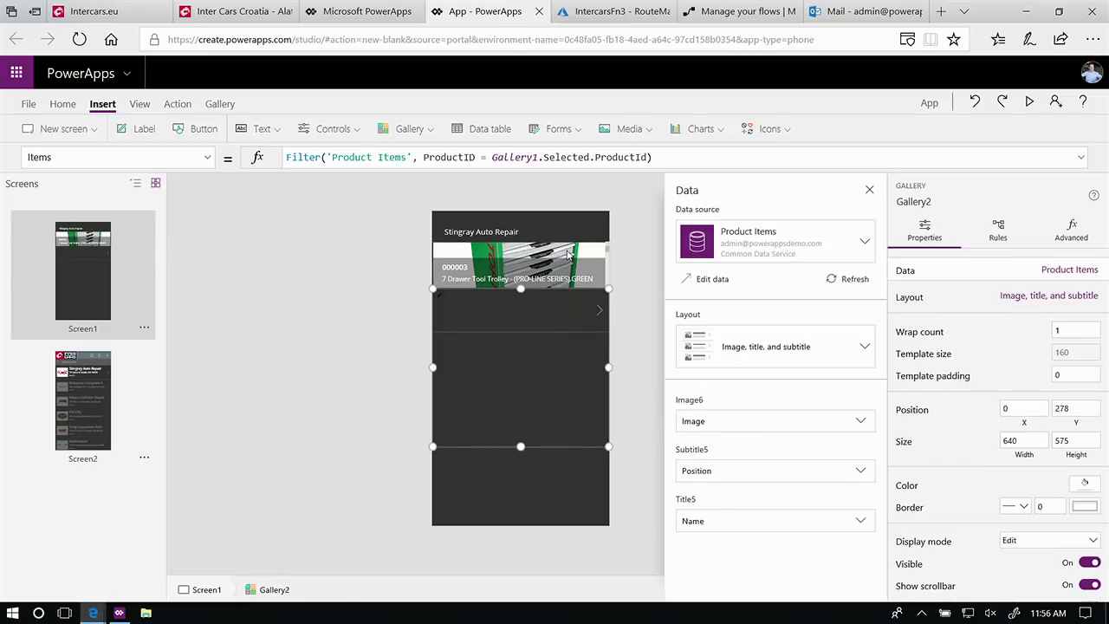
click(568, 250)
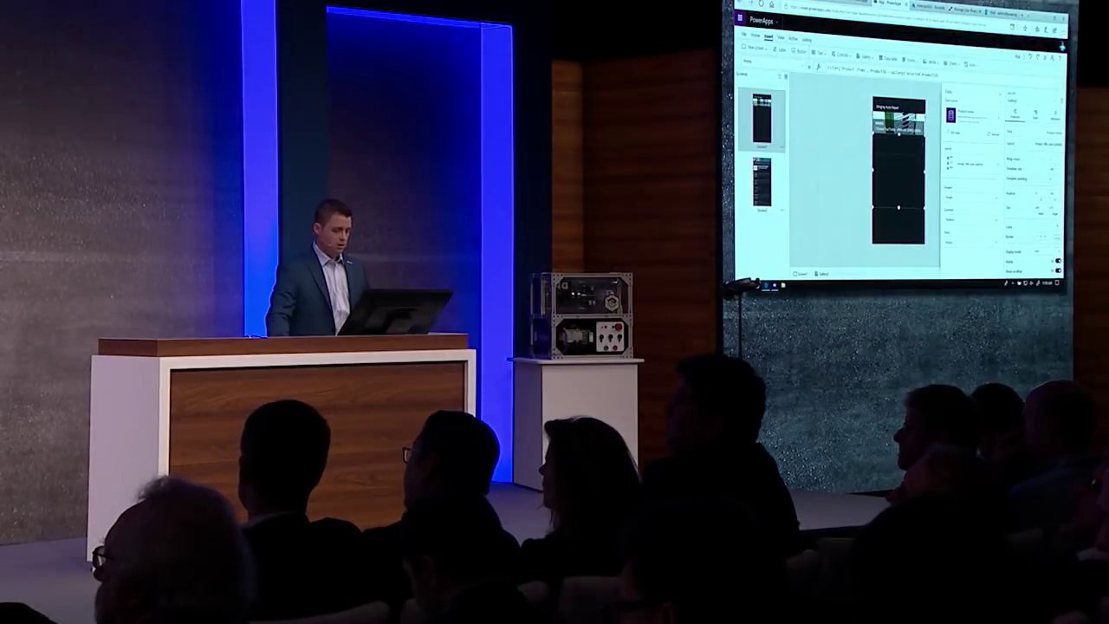
click(919, 170)
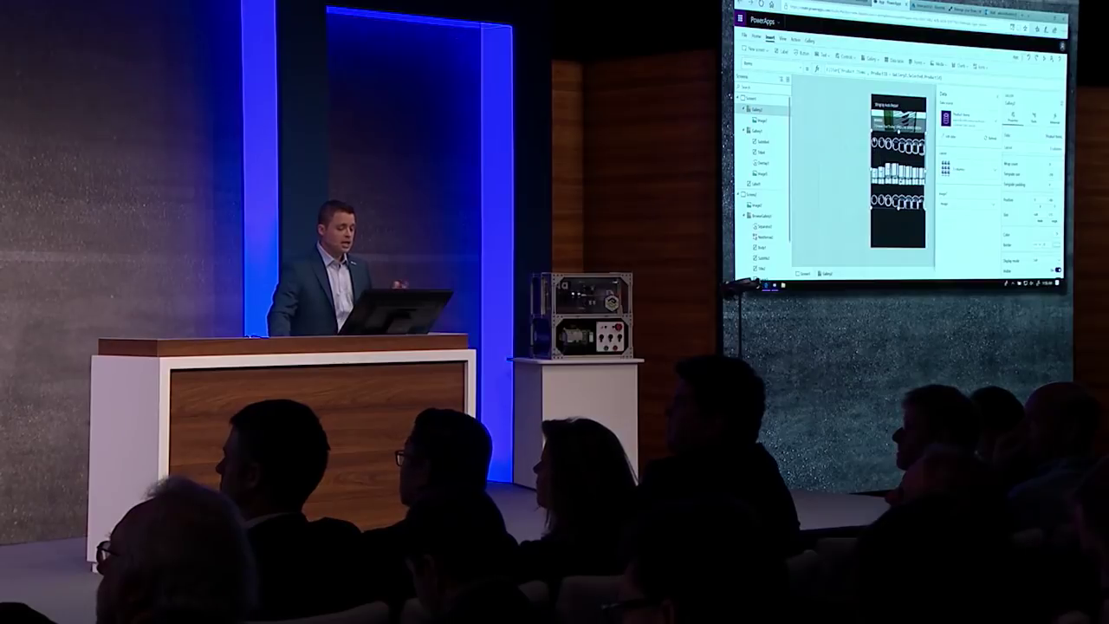
- Resize the product items gallery to a template size of about 78 and a height of about 358
click(959, 170)
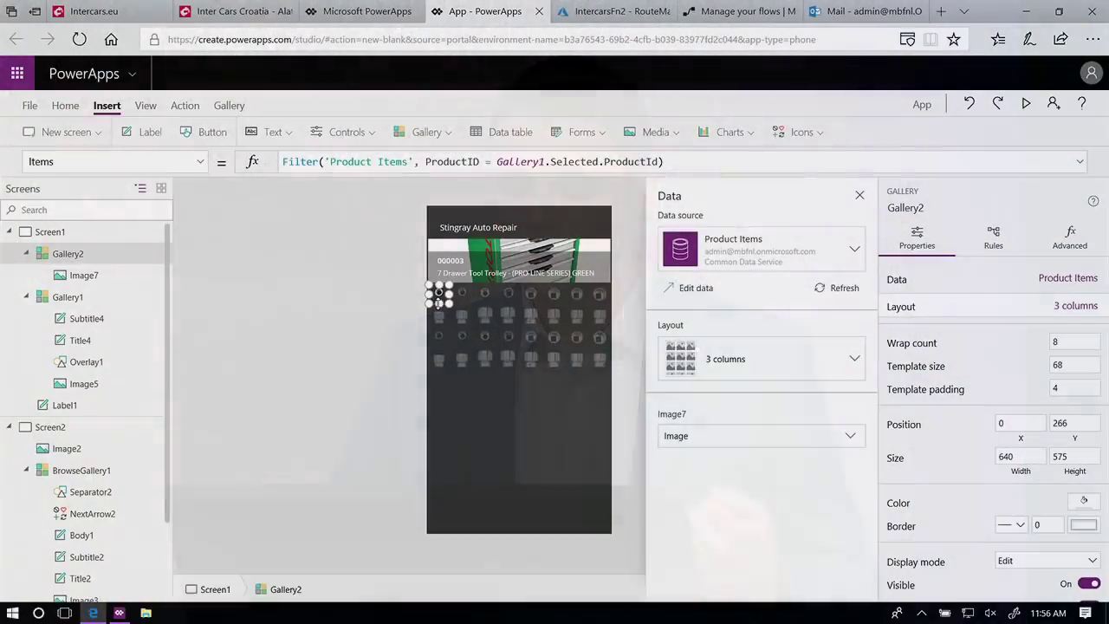
drag(439, 302, 438, 305)
click(476, 385)
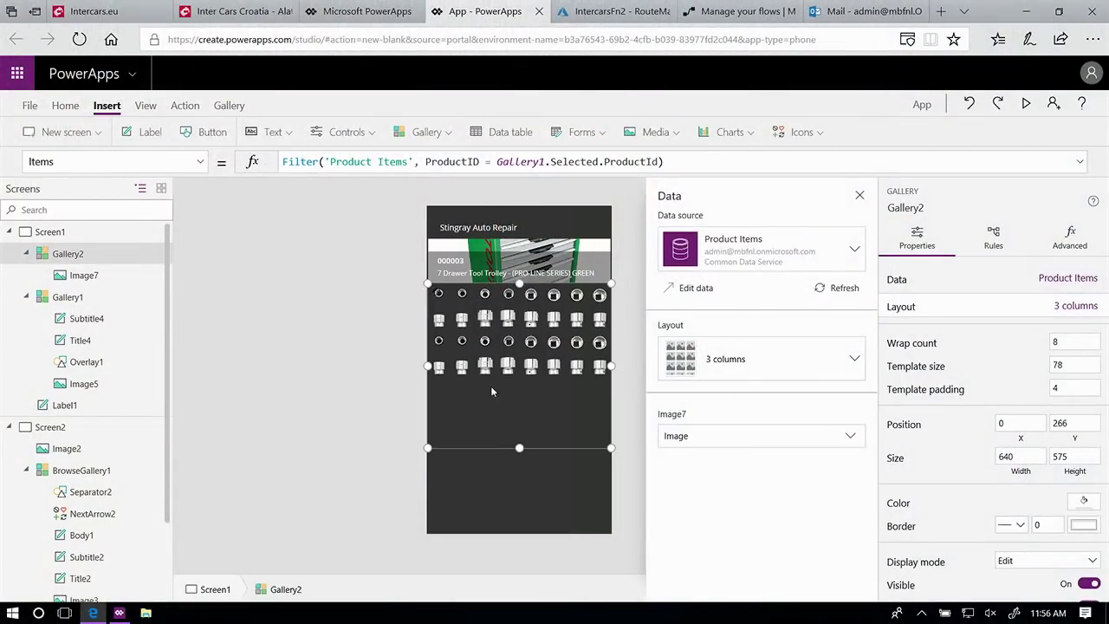
drag(520, 439, 518, 385)
click(527, 407)
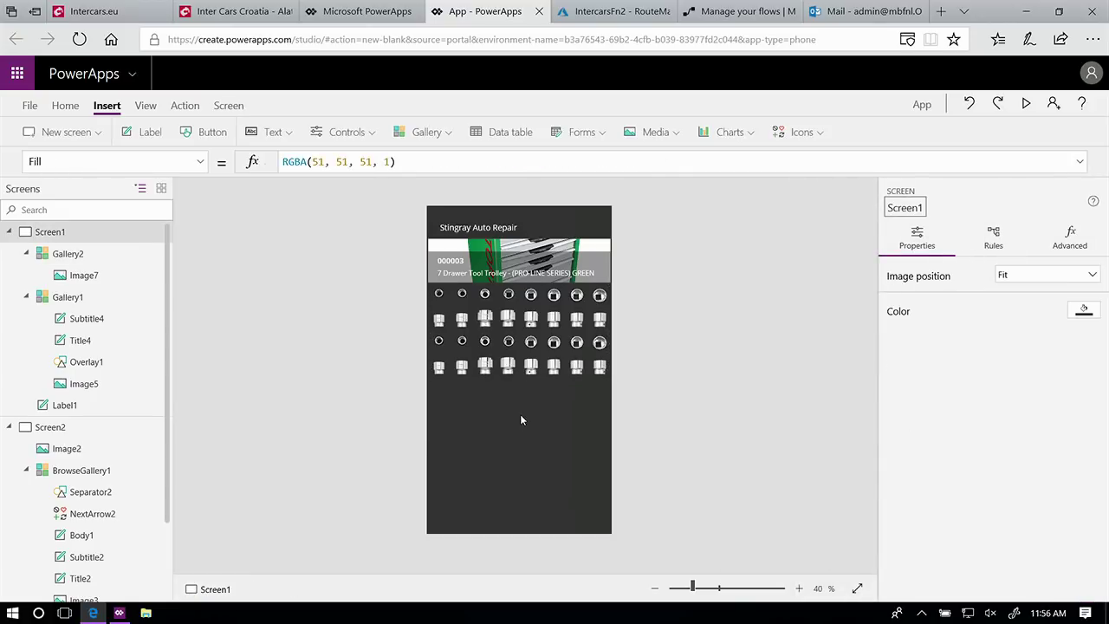
- Set the product item image's OnSelect action to Collect(Collection1, ThisItem)
click(441, 303)
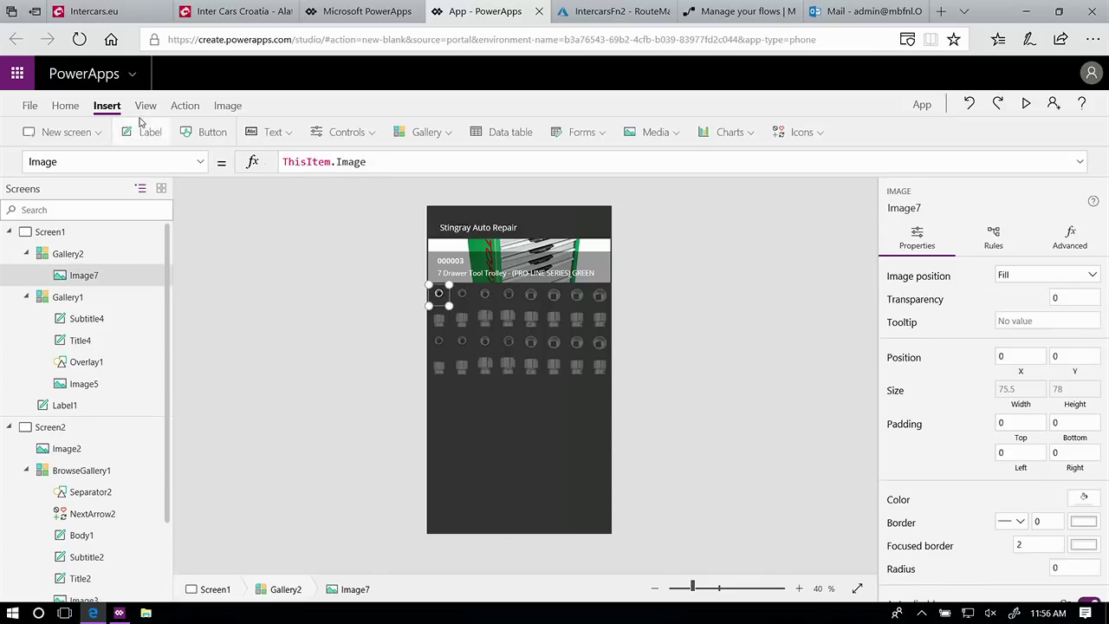
click(193, 108)
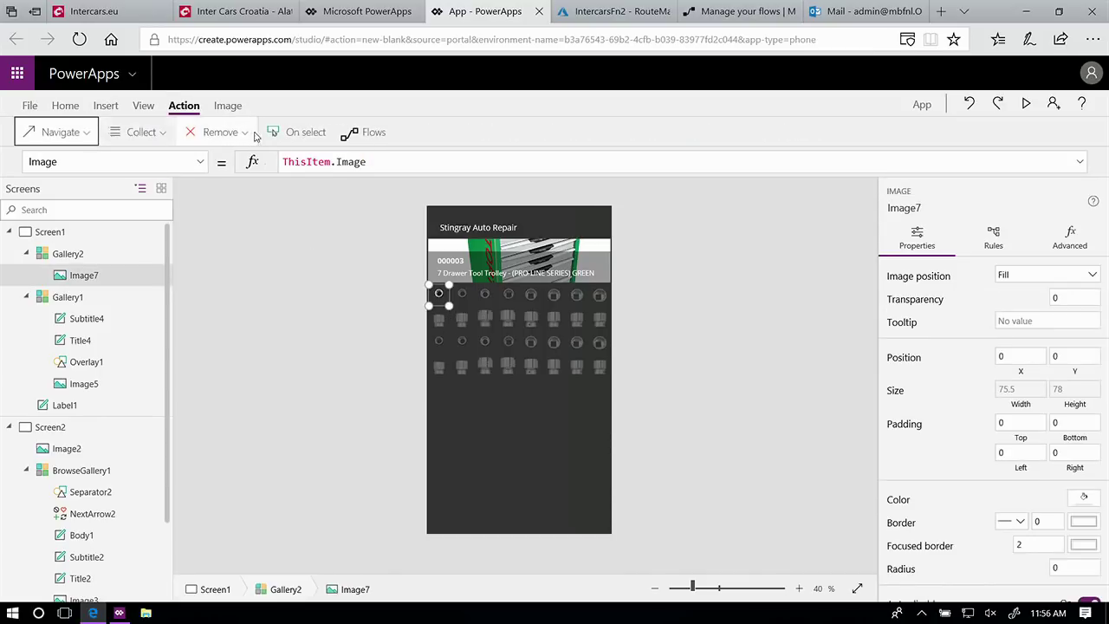
click(294, 132)
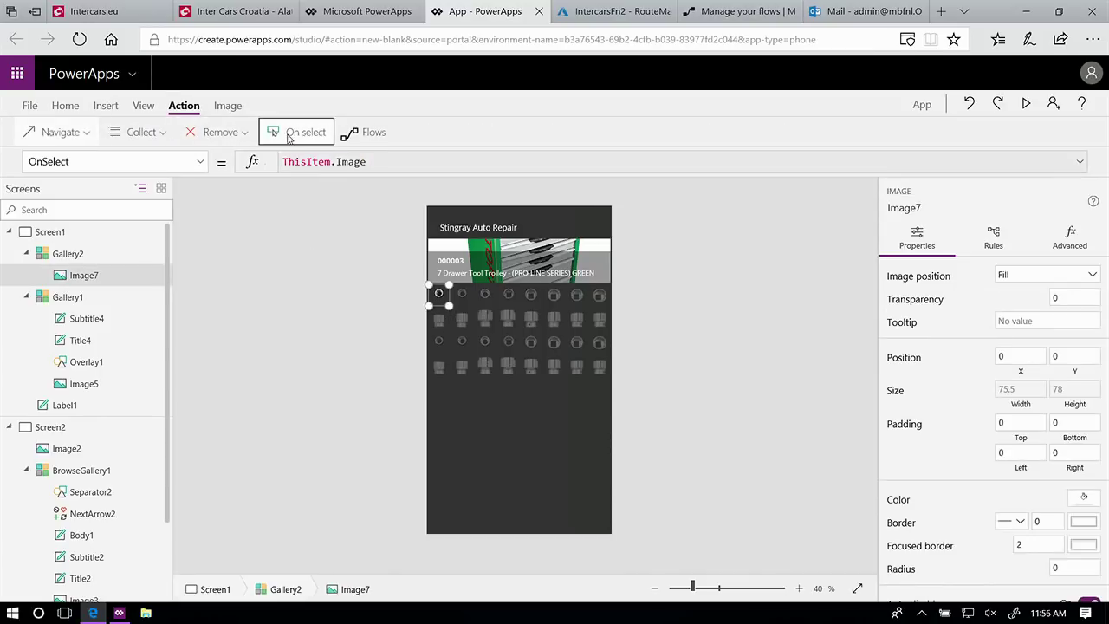
click(153, 134)
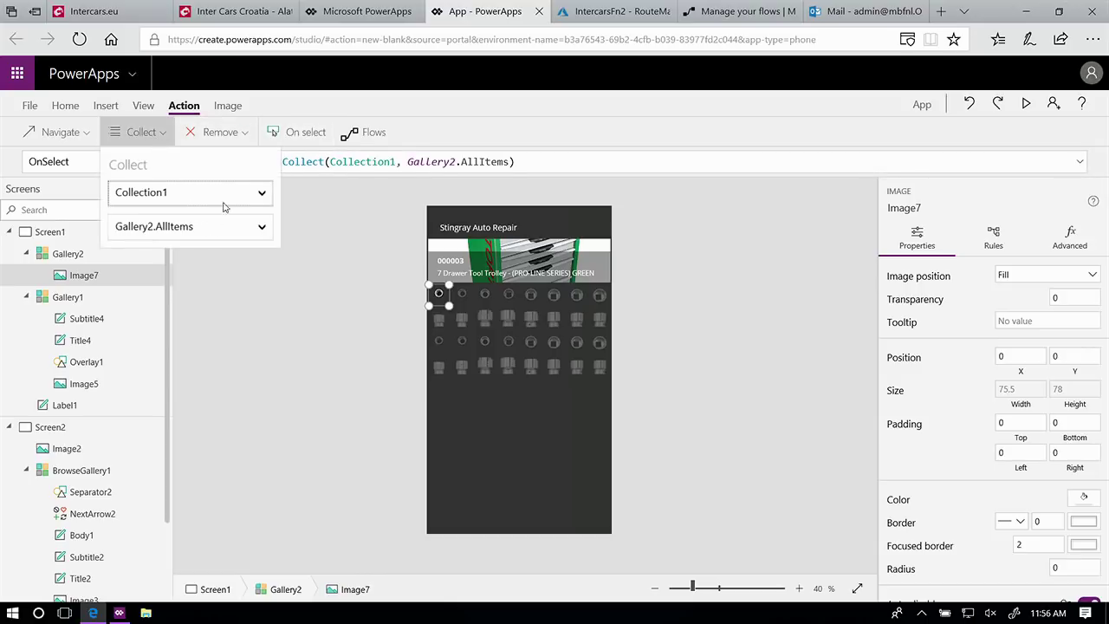
click(255, 227)
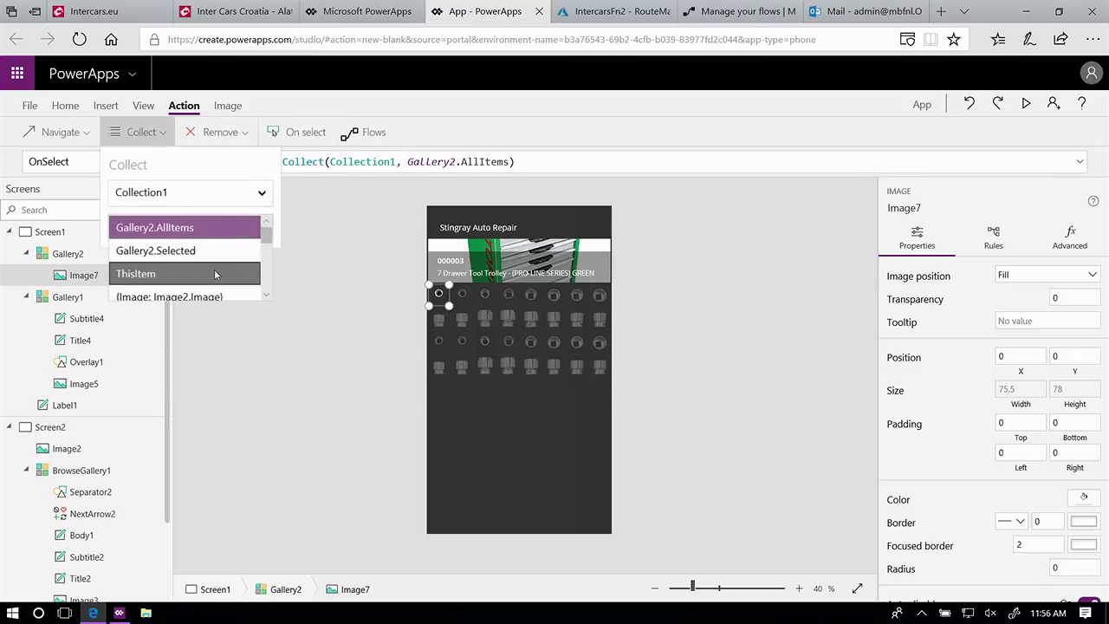
click(216, 268)
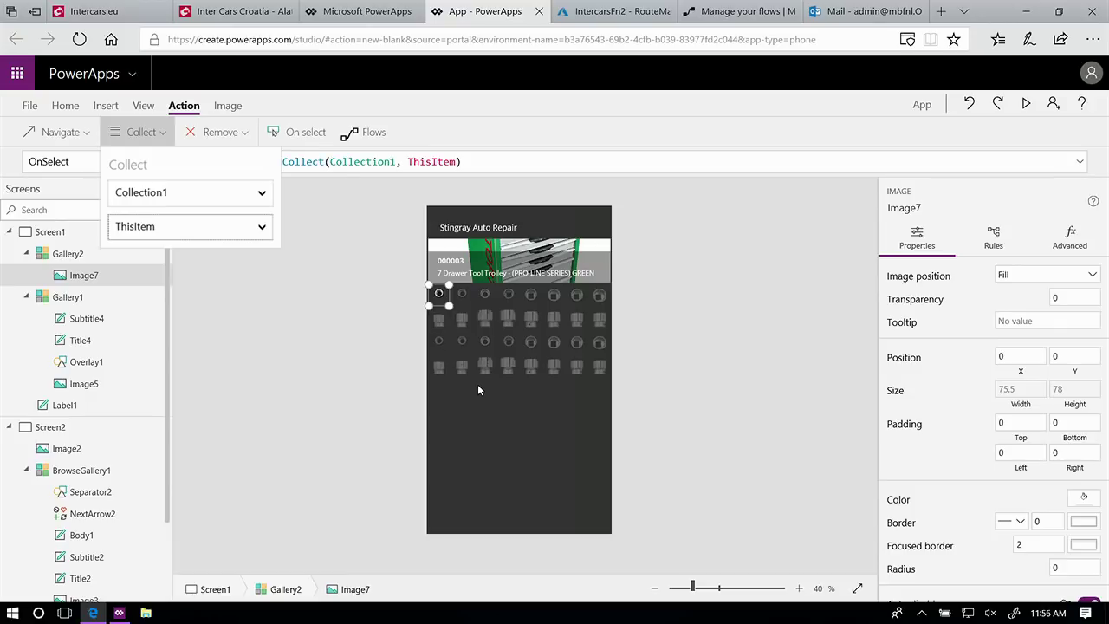
click(453, 332)
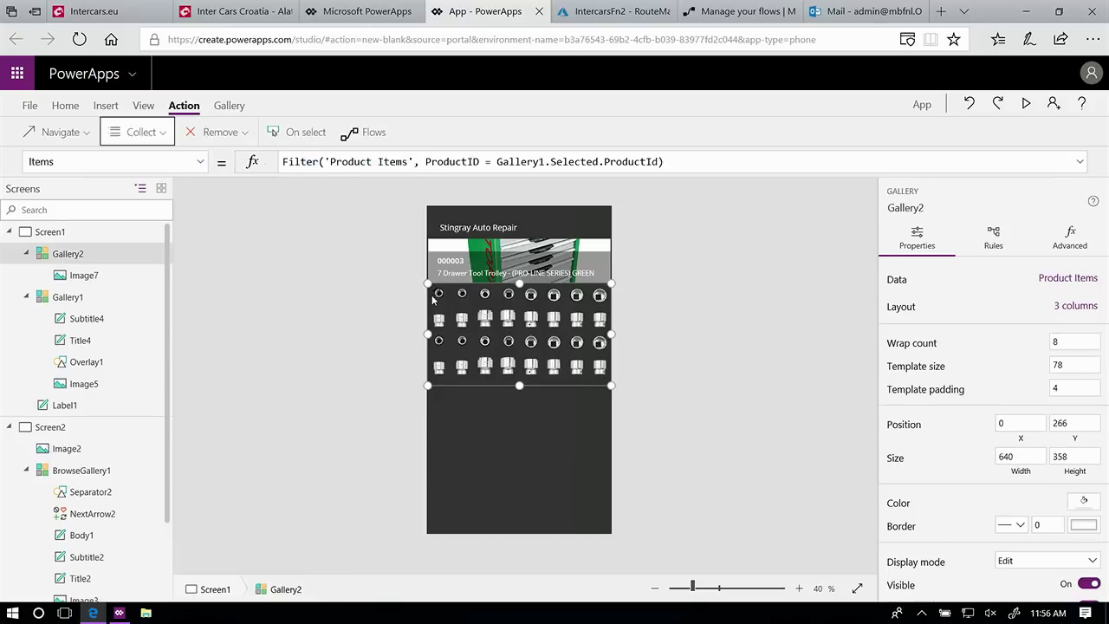
- Set the product item image's Fill property to the formula If( ThisItem in Collection1, Red)
click(84, 275)
click(99, 164)
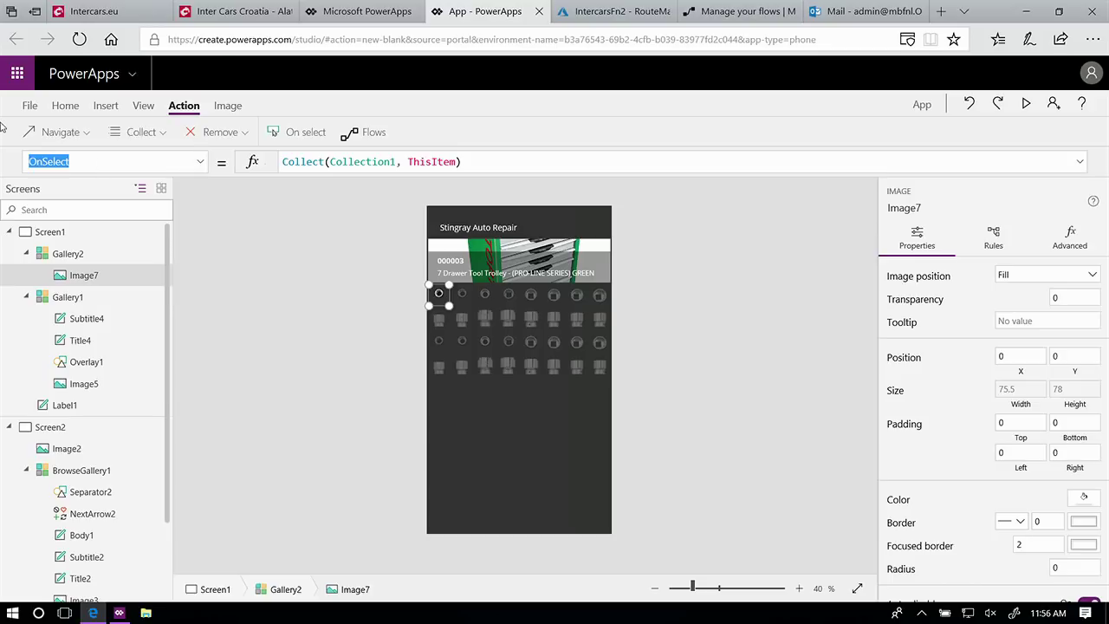
text(Fill)
key(Return)
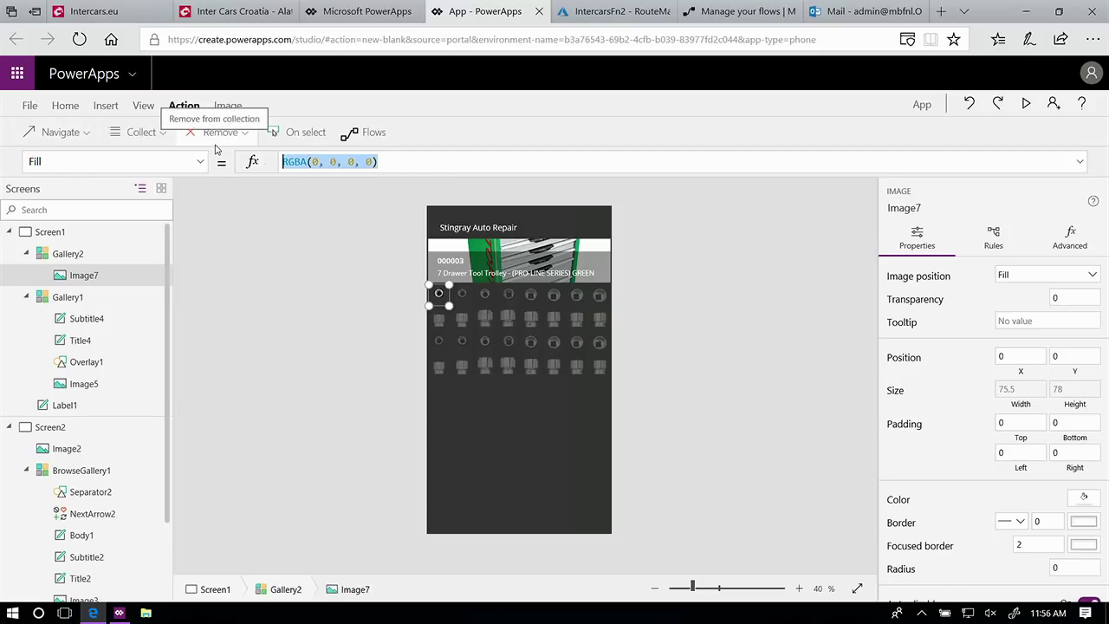
text(If( )
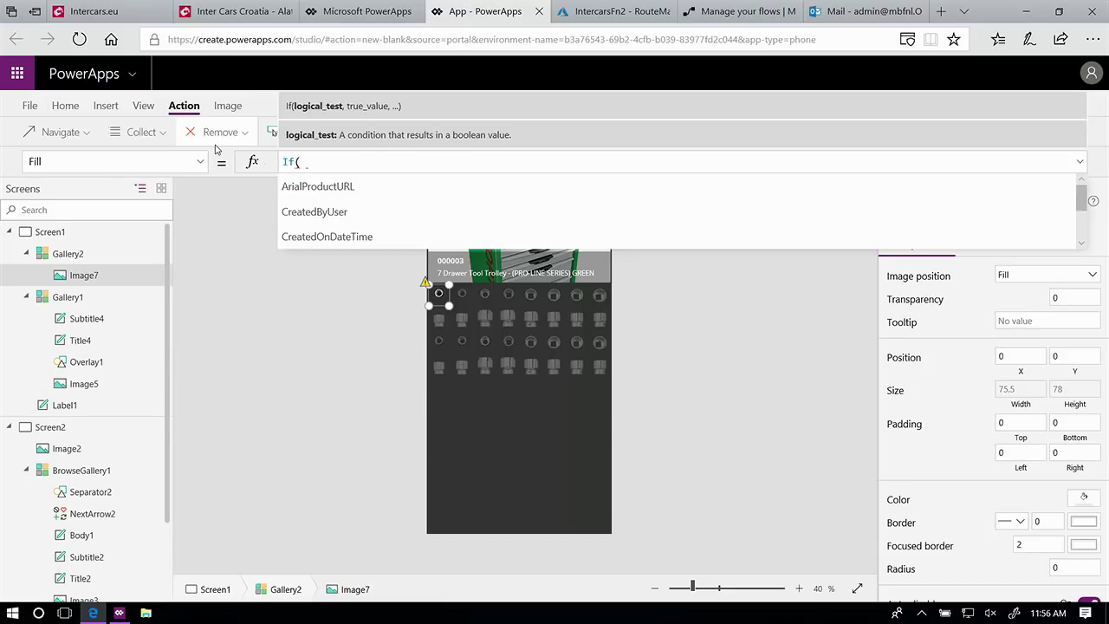
text(ThisItem)
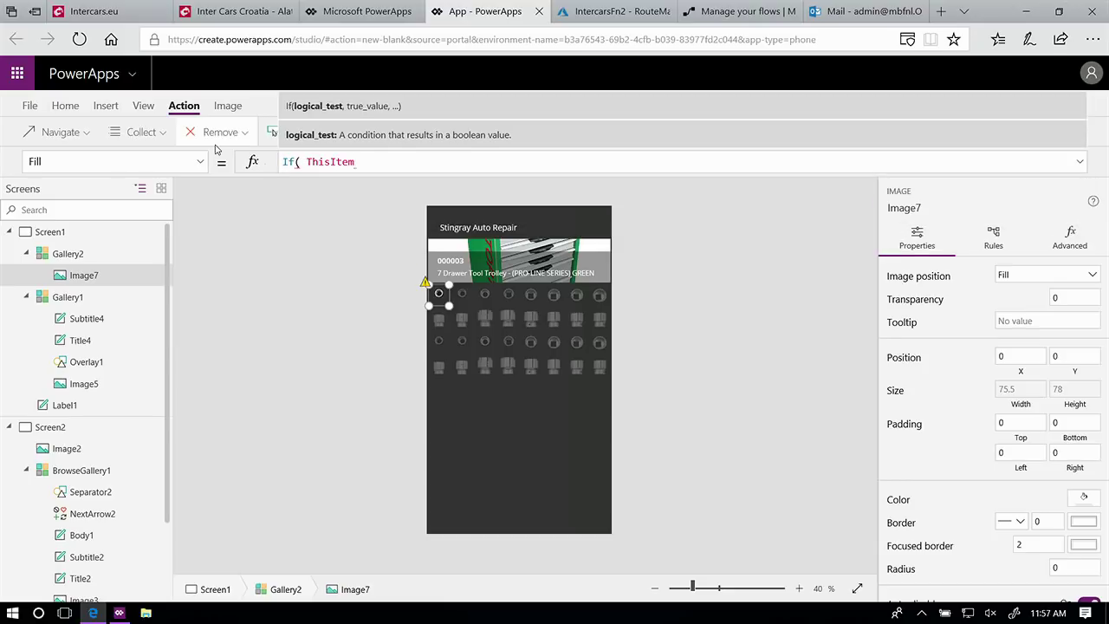
text( in)
key(Tab)
text(, Red))
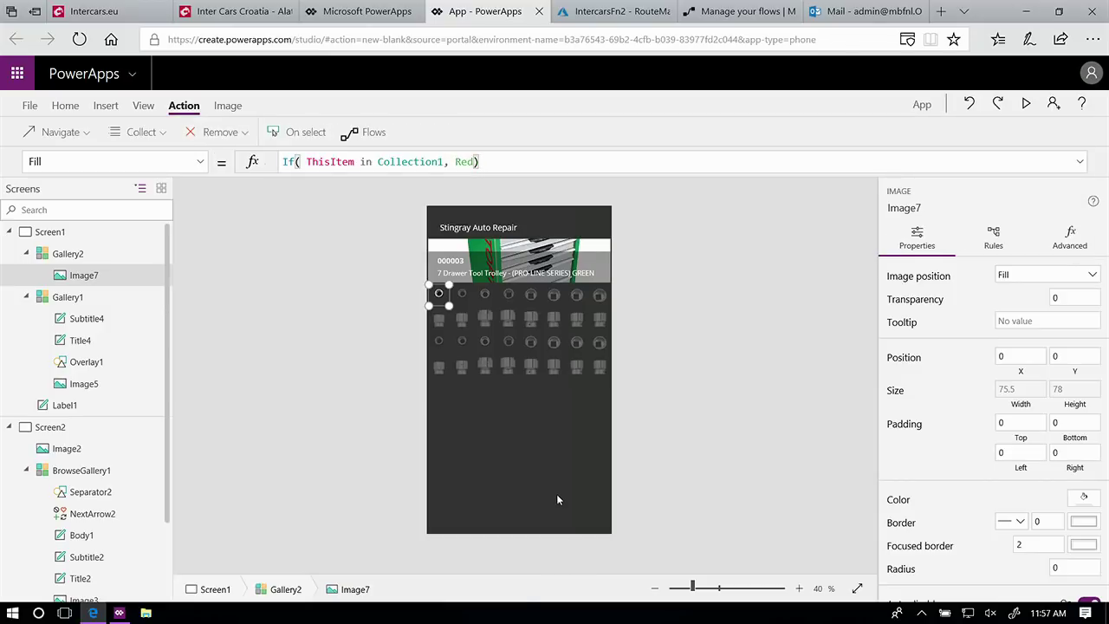
click(476, 418)
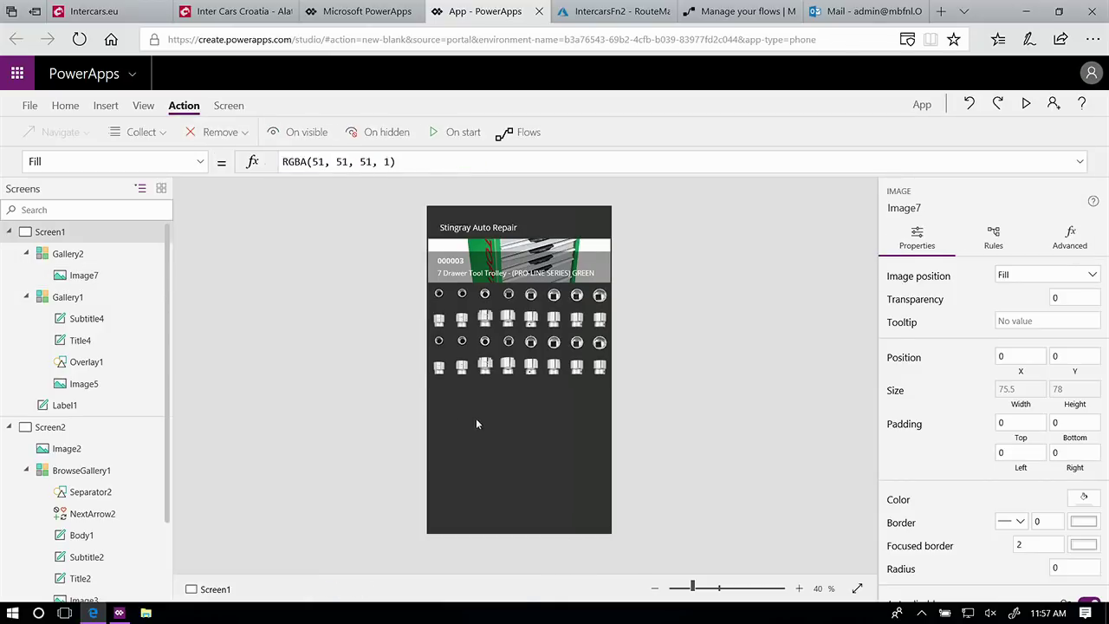
- Add a data table below the product items gallery at Y about 636, connected to Collection1 with the Name and Position fields
click(106, 106)
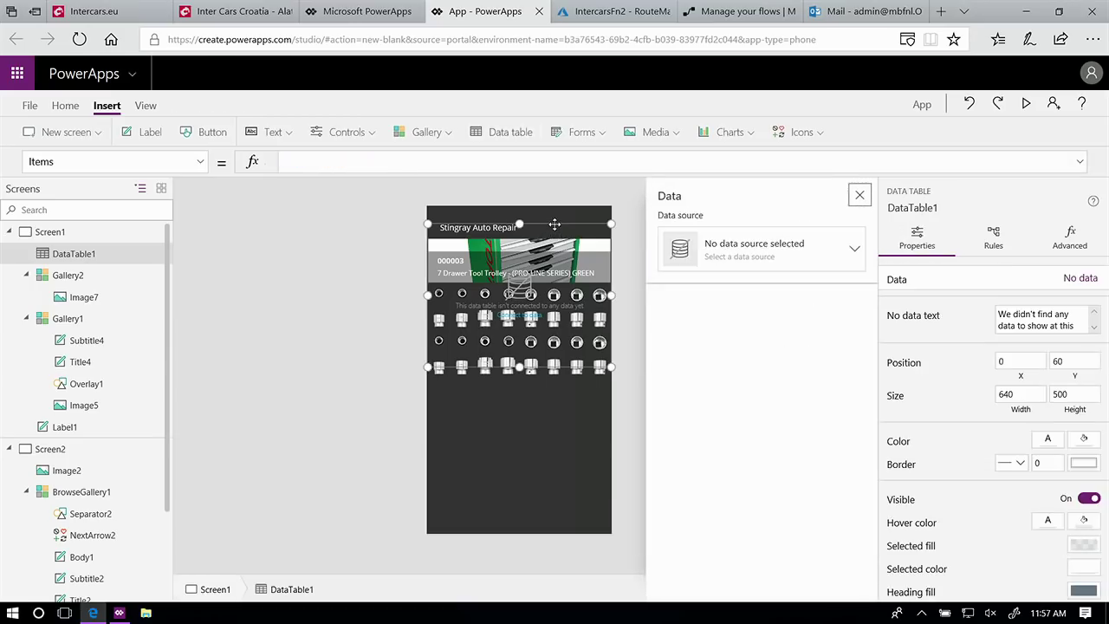
drag(551, 231, 551, 396)
click(822, 262)
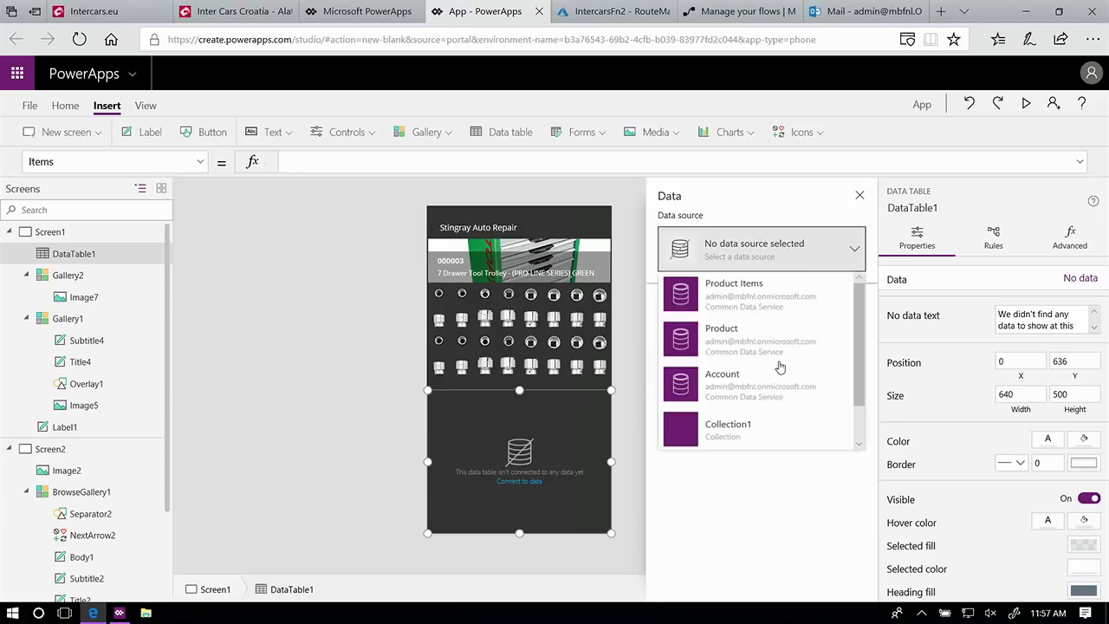
click(768, 426)
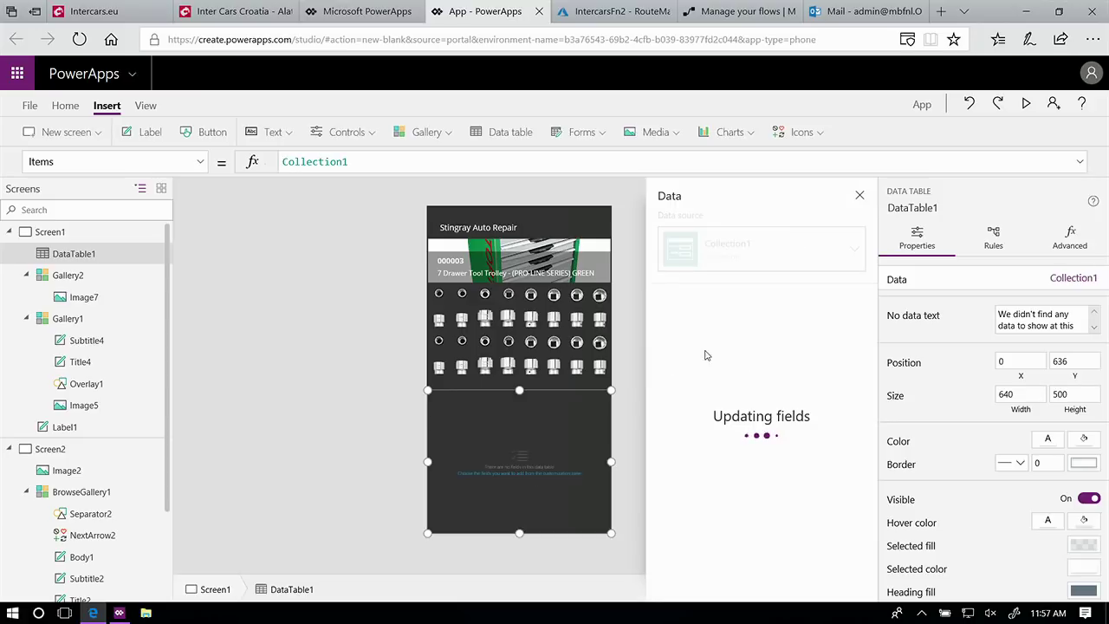
click(674, 503)
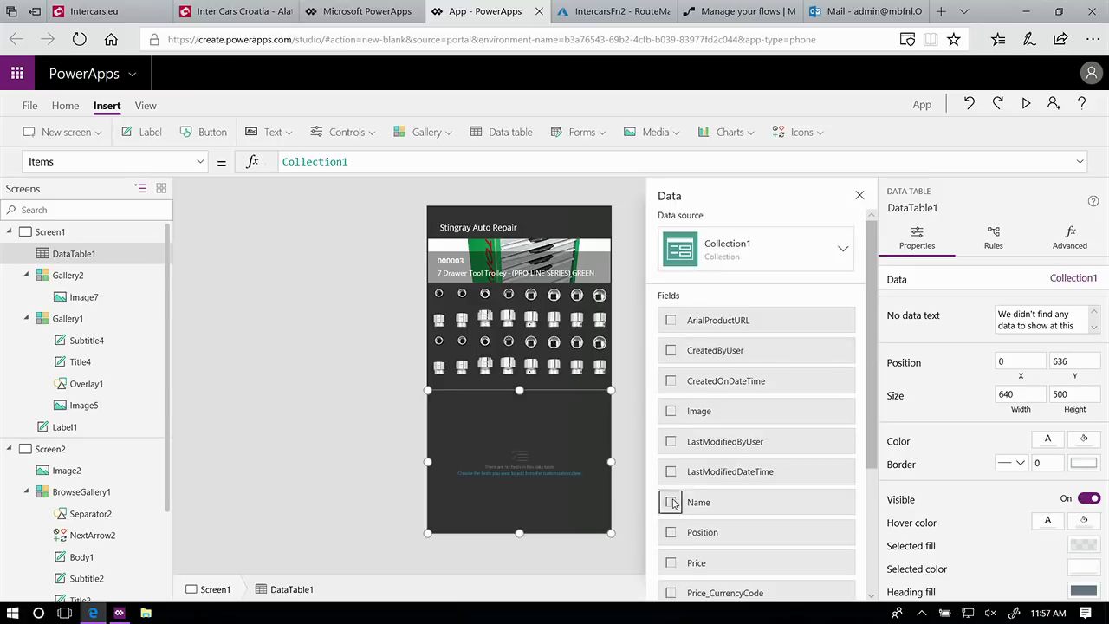
click(671, 530)
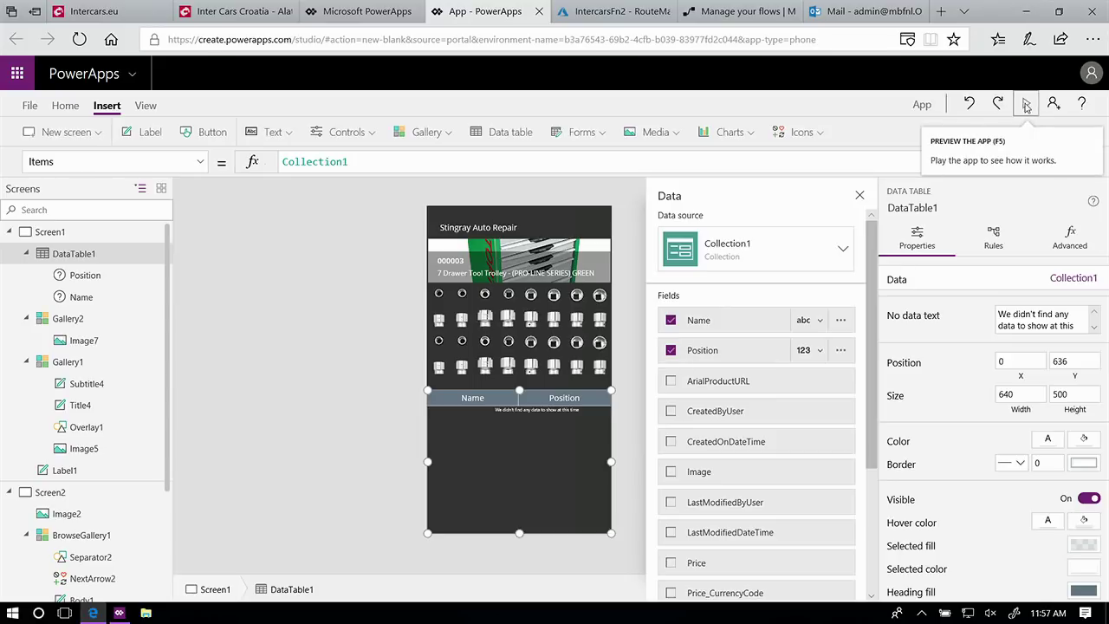
- Preview the app and select the sockets at positions 11, 20, 13, 22, 15 and 8 in the product items gallery
click(1025, 105)
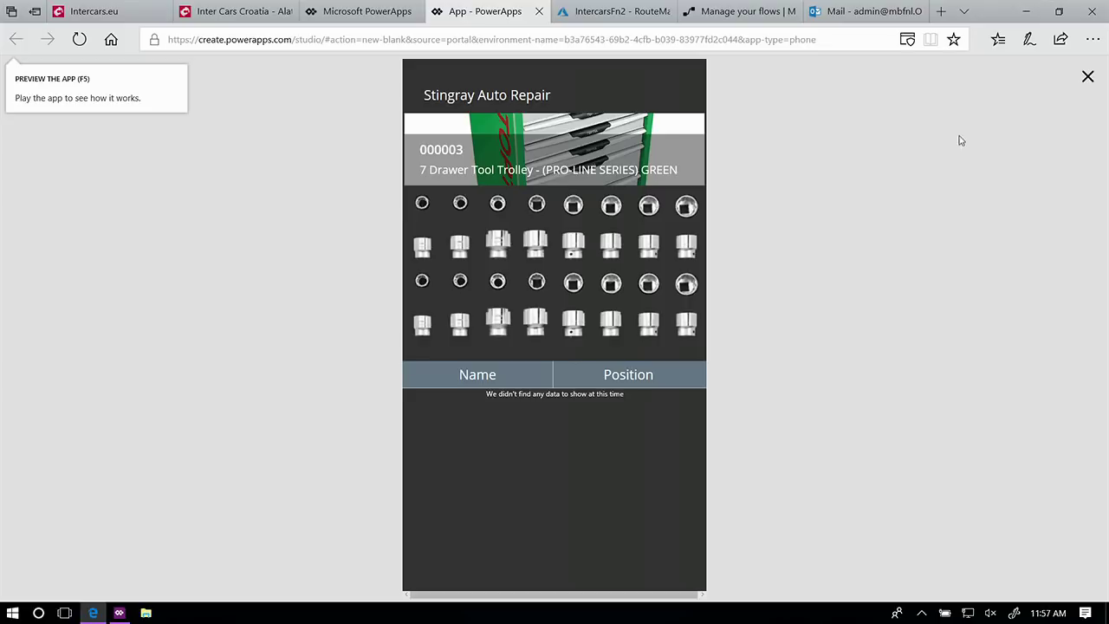
click(499, 250)
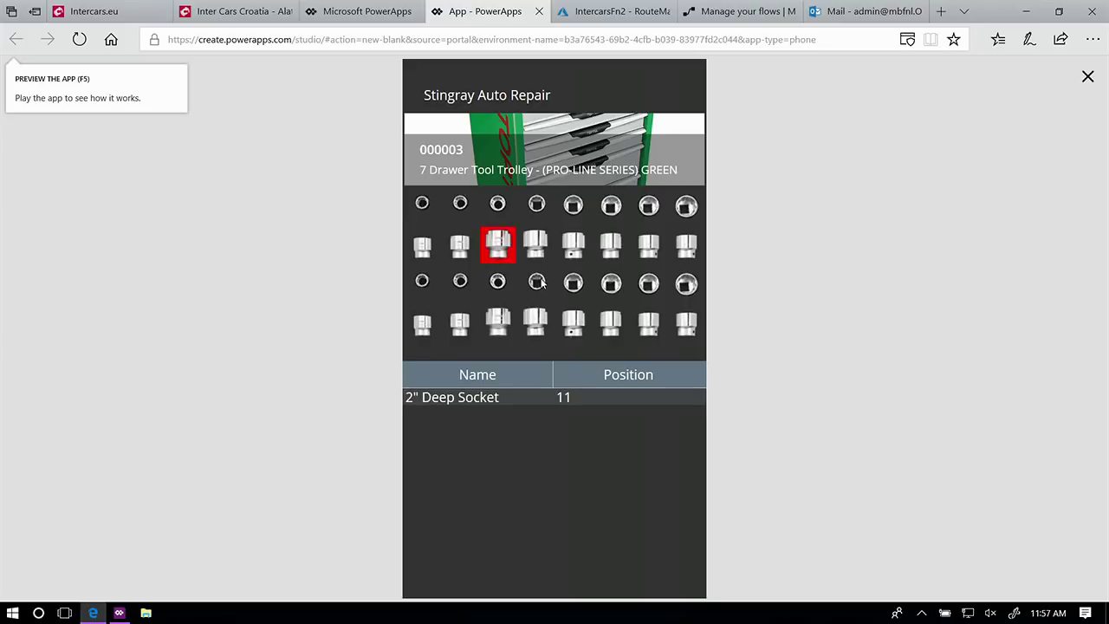
click(539, 283)
click(575, 253)
click(609, 284)
click(648, 246)
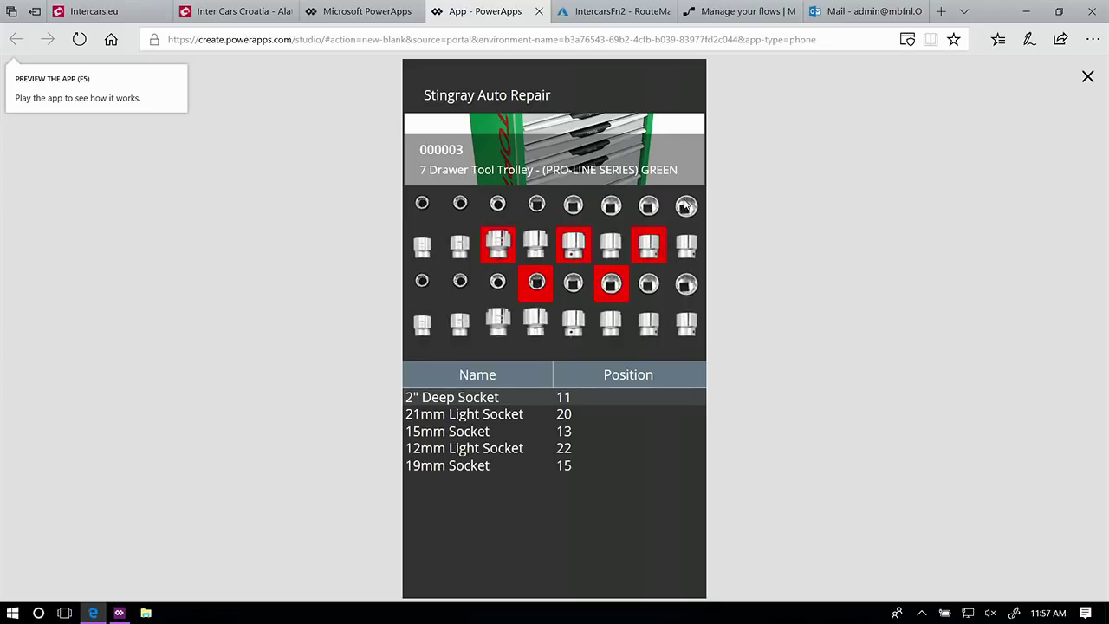
click(686, 206)
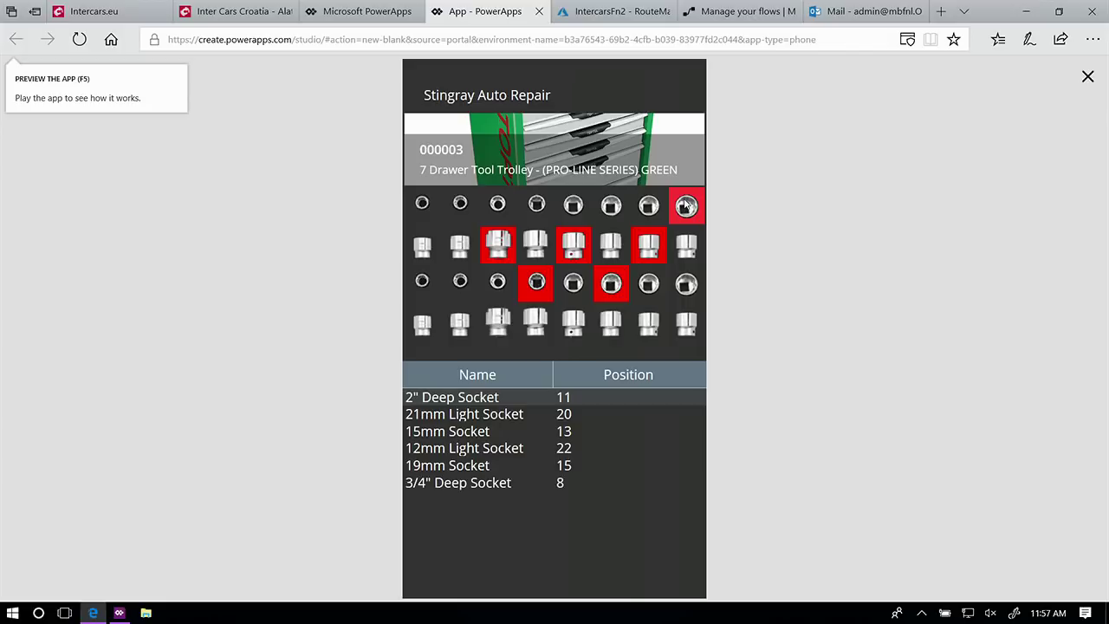